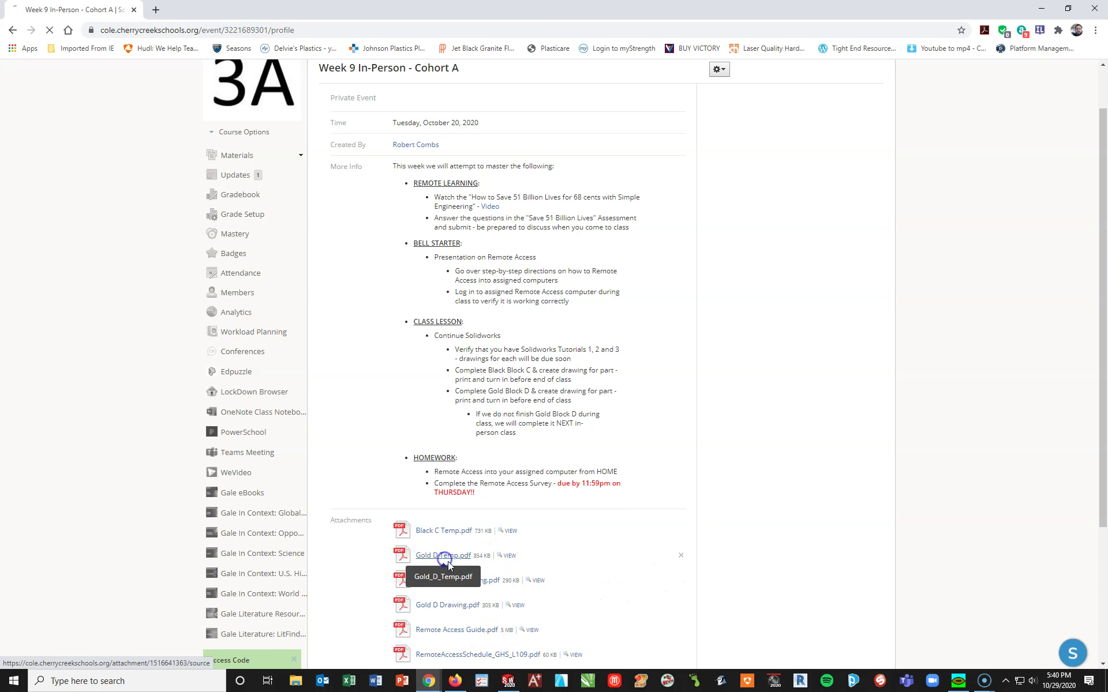
- Download the Gold D Temp.pdf attachment so its dimensioned Gold D drawing opens in Chrome
click(484, 555)
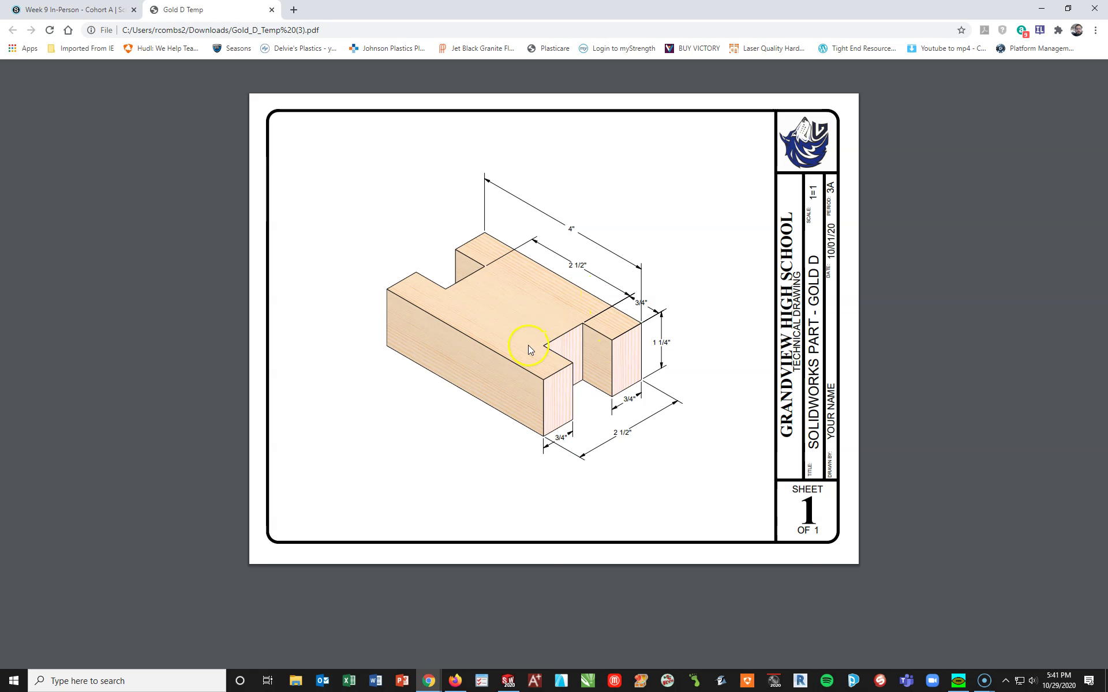
- Create a new blank Part document (Part4) in SOLIDWORKS, dismissing the missing-template warning
click(509, 682)
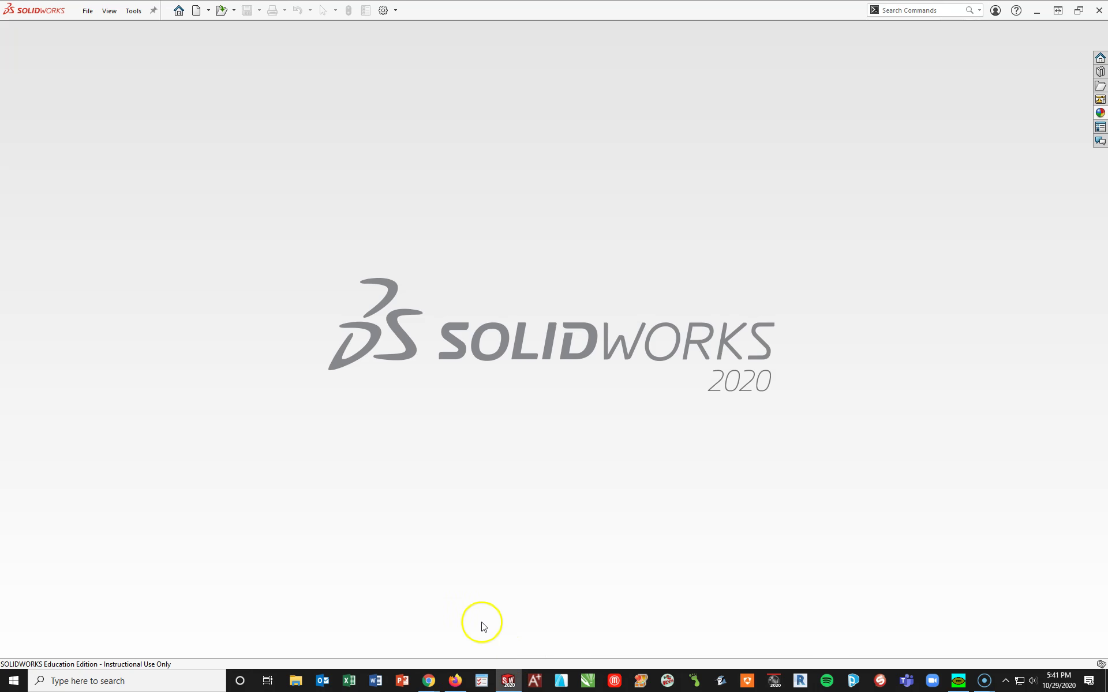
click(201, 11)
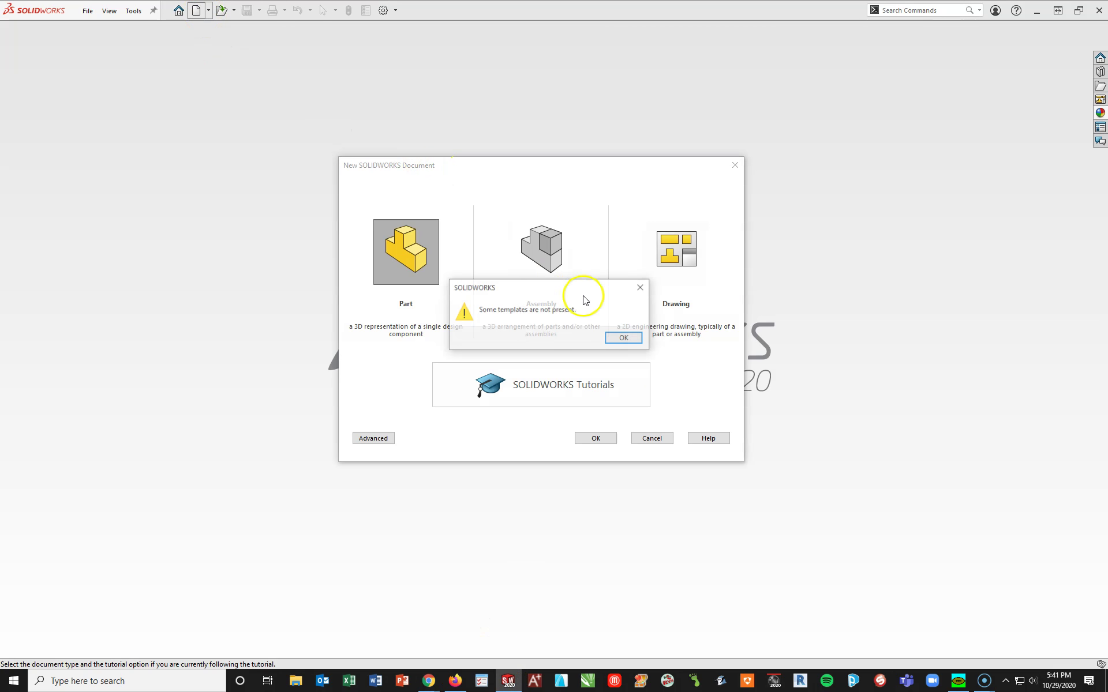
click(629, 336)
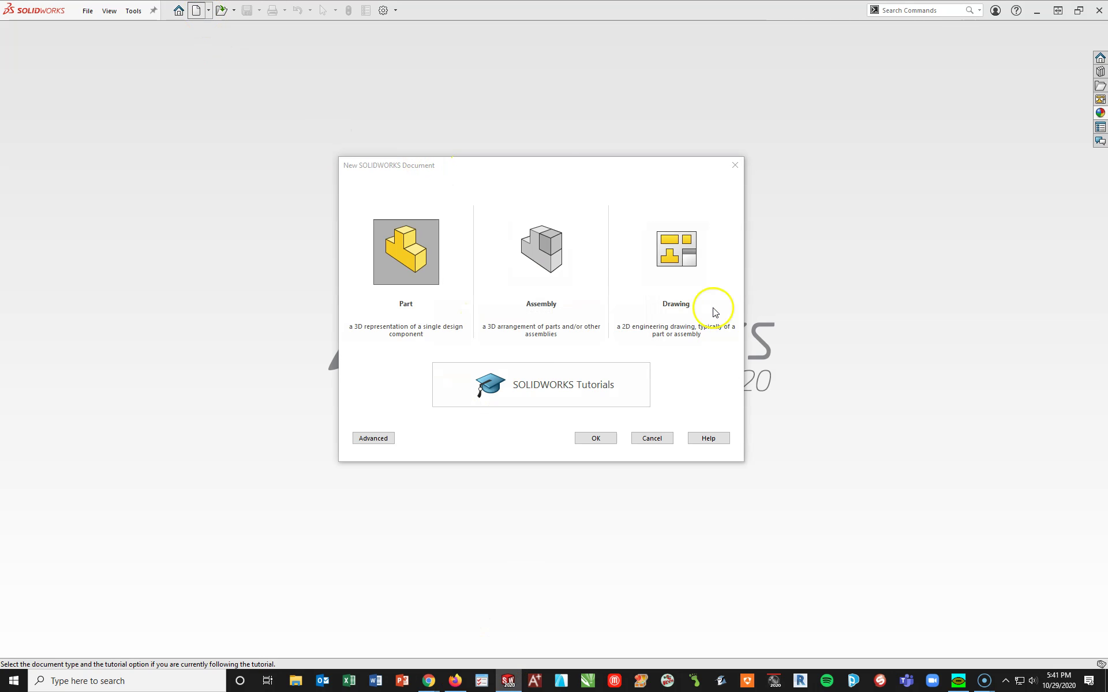
double_click(407, 243)
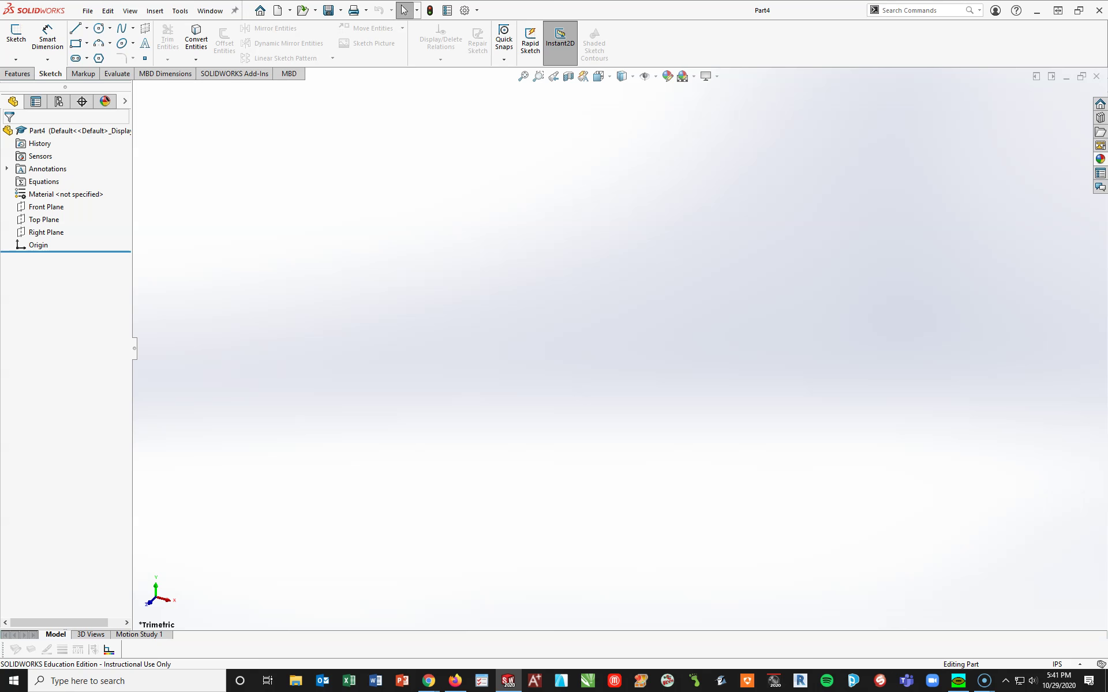
- Select Top Plane in the FeatureManager tree and start Sketch1 on it
click(45, 207)
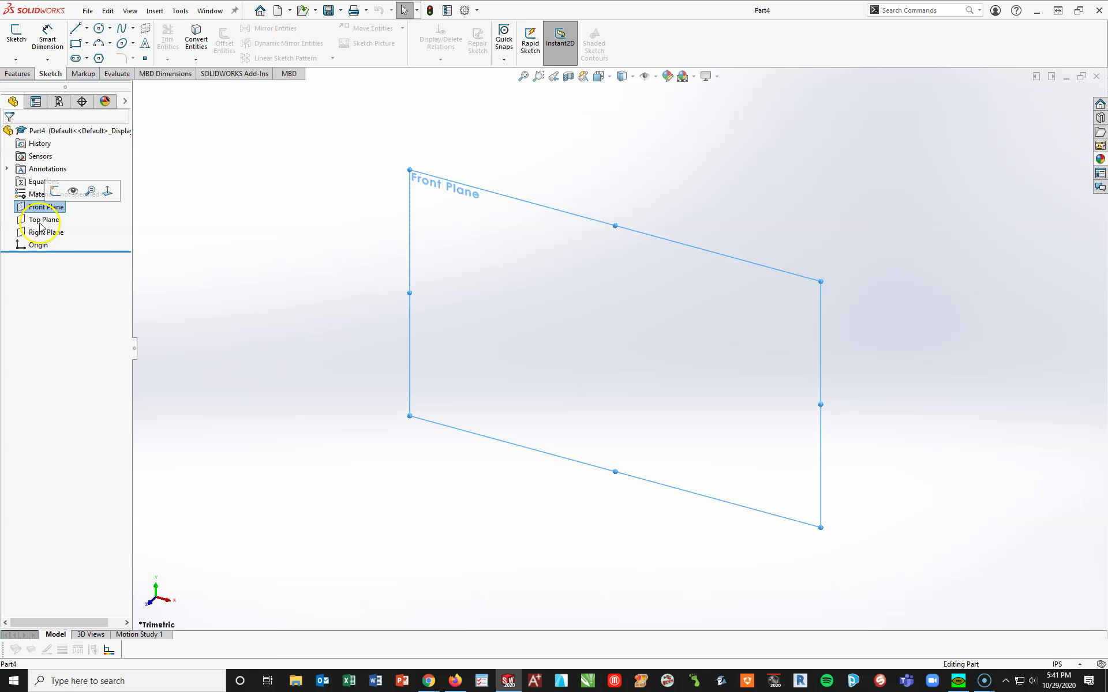
click(44, 221)
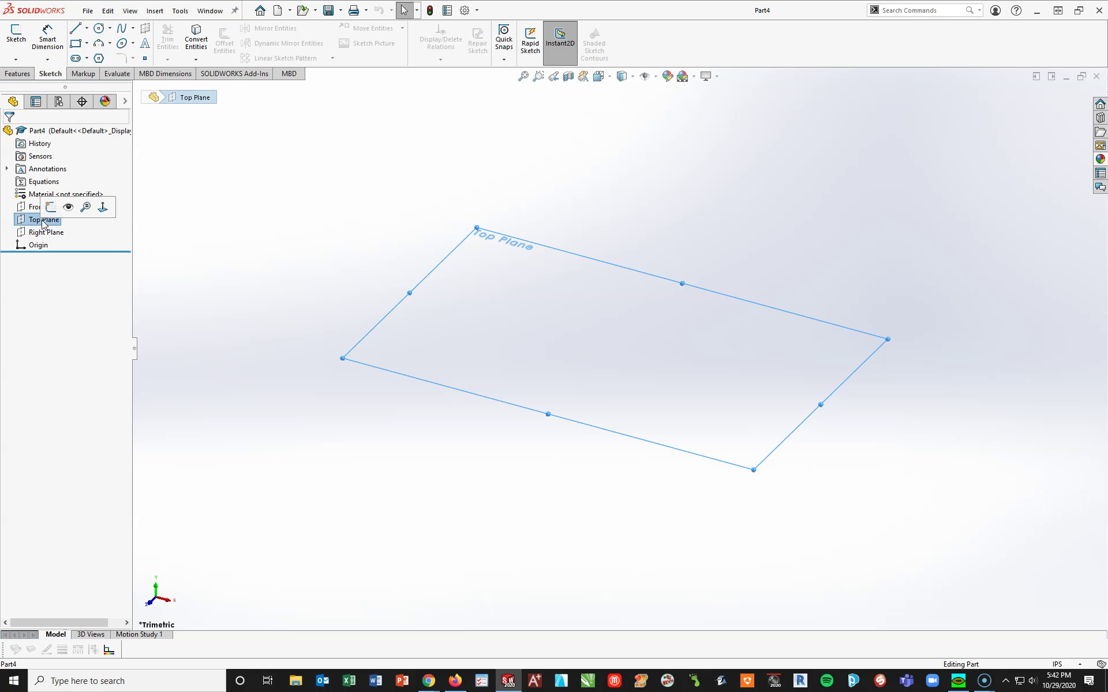
click(54, 75)
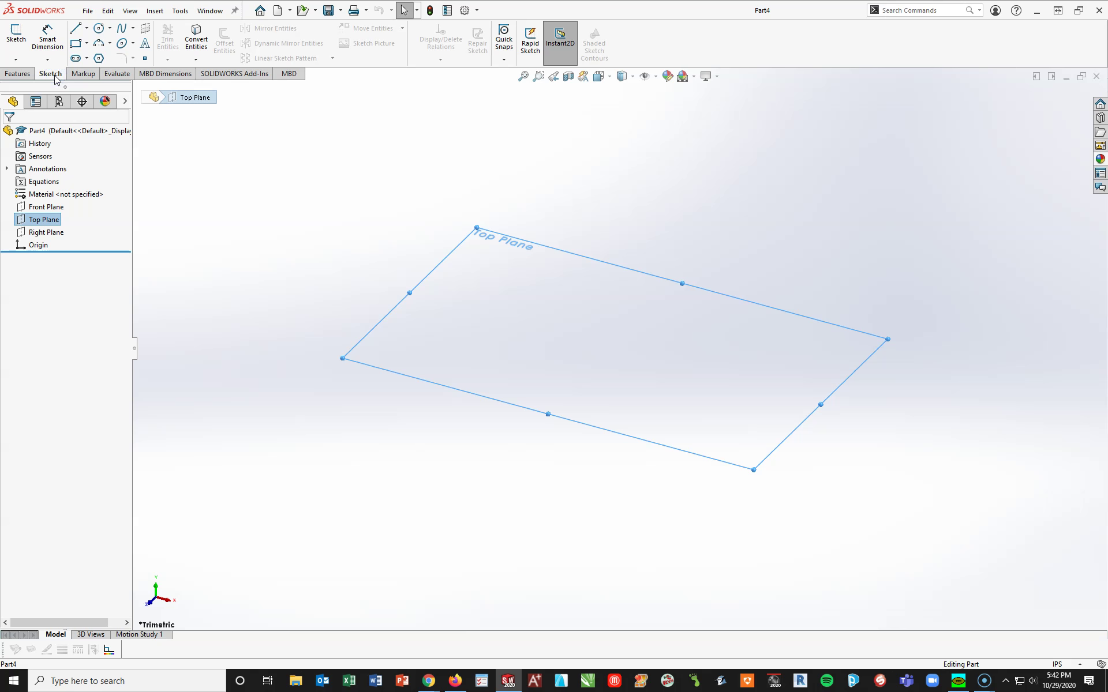
click(20, 33)
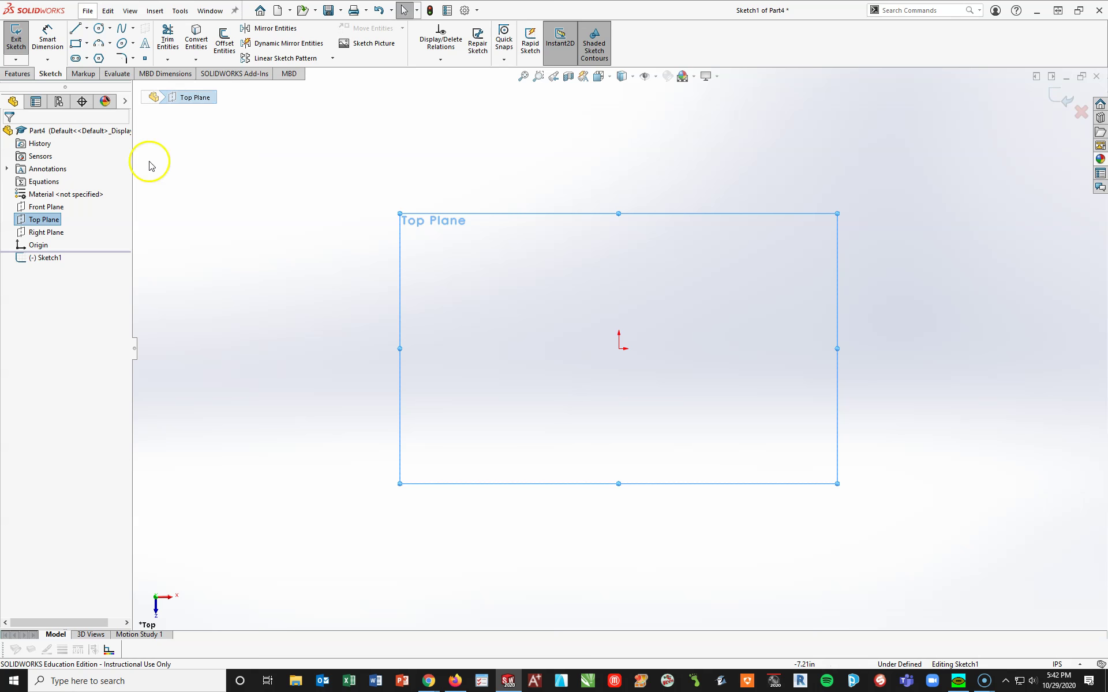
- With the Line tool, draw from the origin along the bottom edge and around the right notch
click(75, 30)
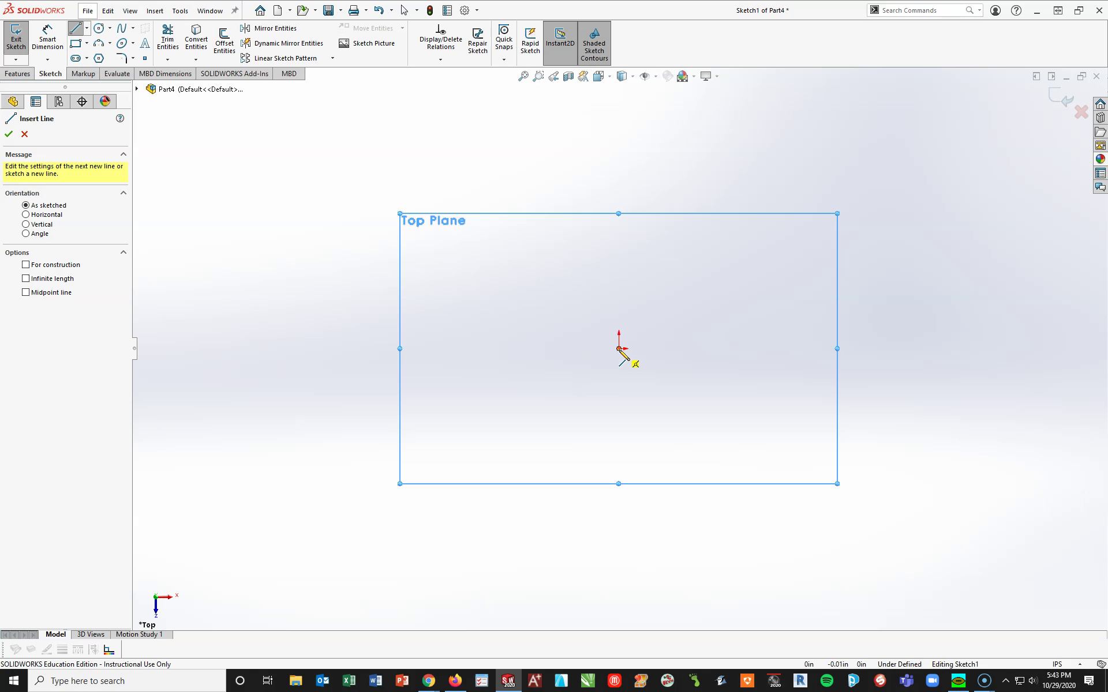
click(619, 348)
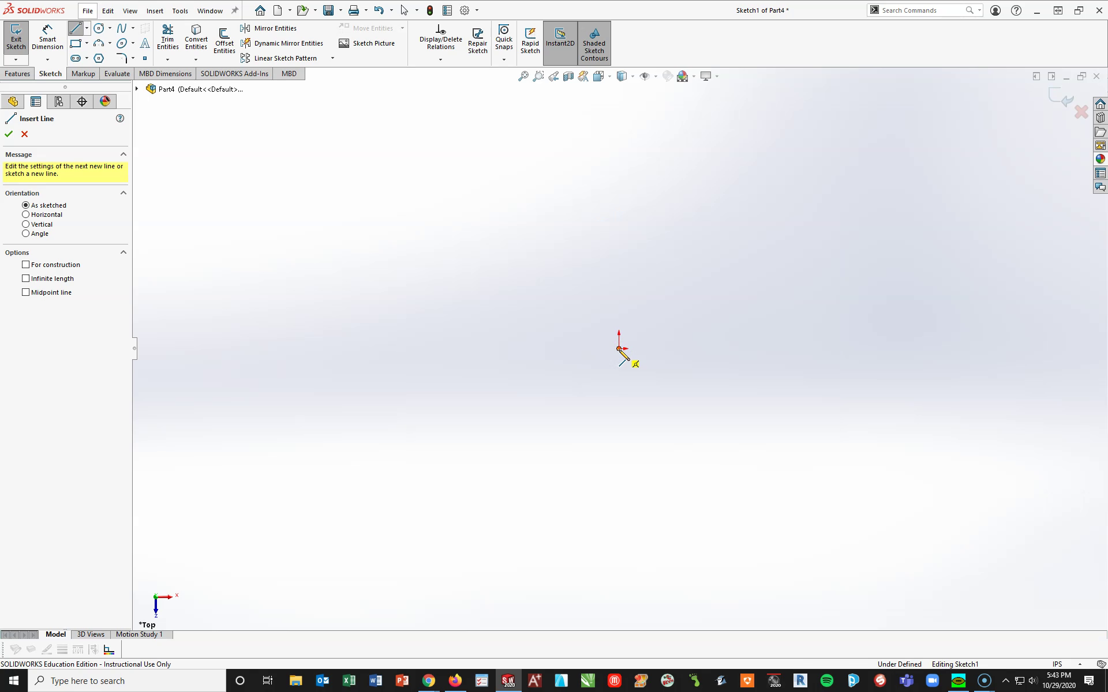
drag(621, 349, 970, 351)
click(972, 350)
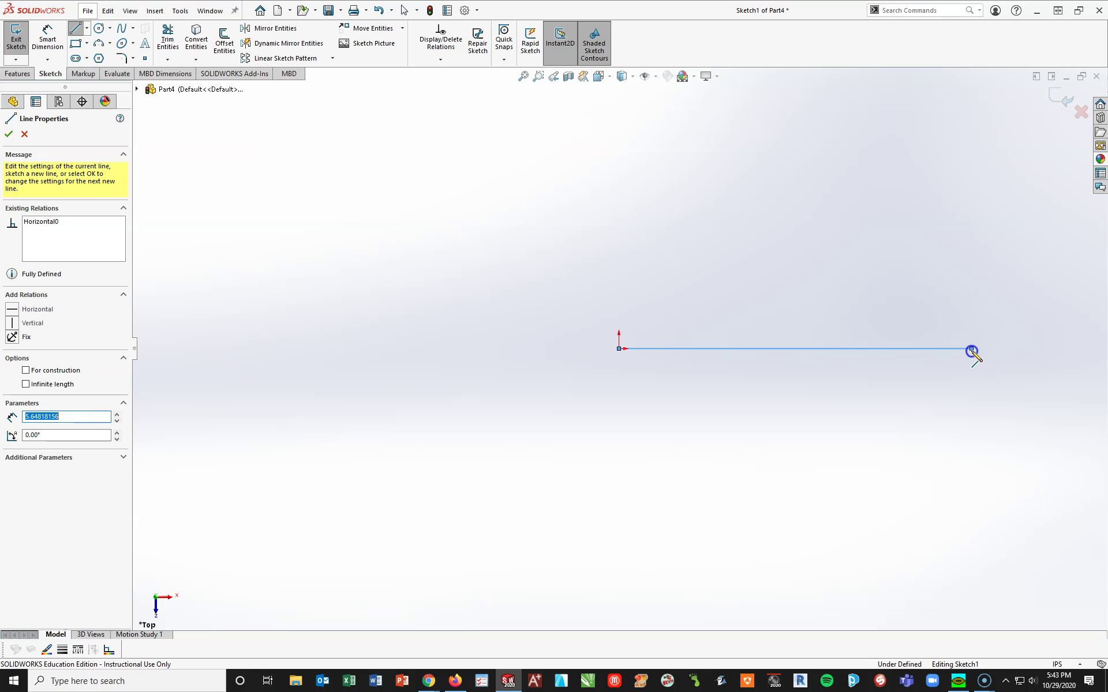
click(972, 282)
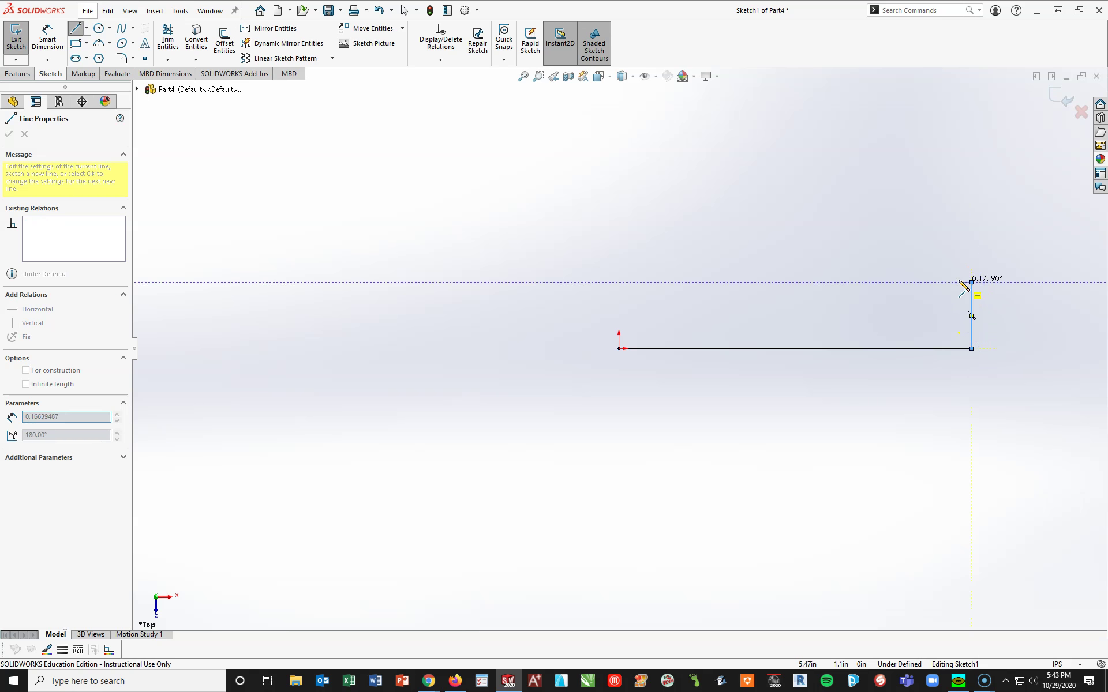
click(887, 282)
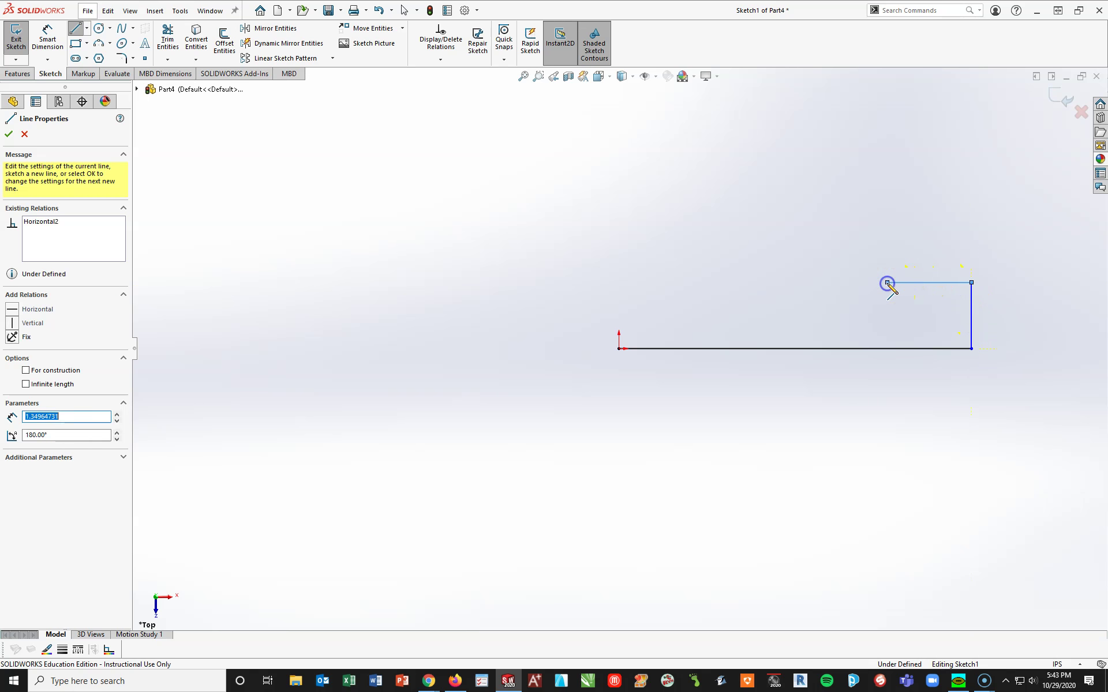
click(887, 215)
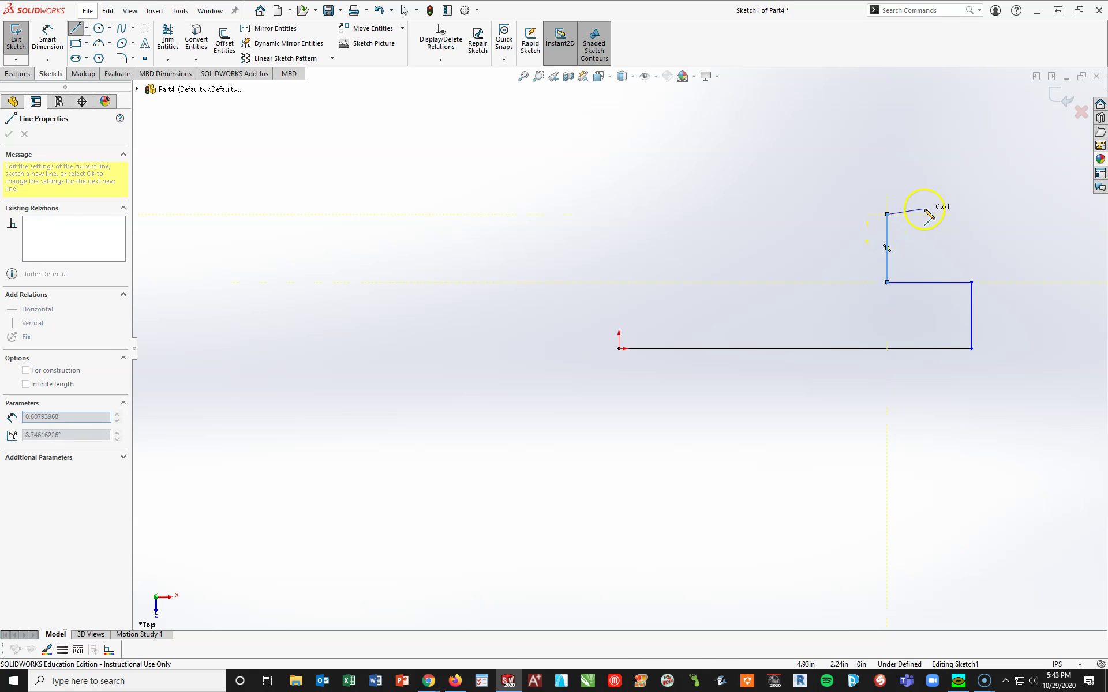
click(971, 214)
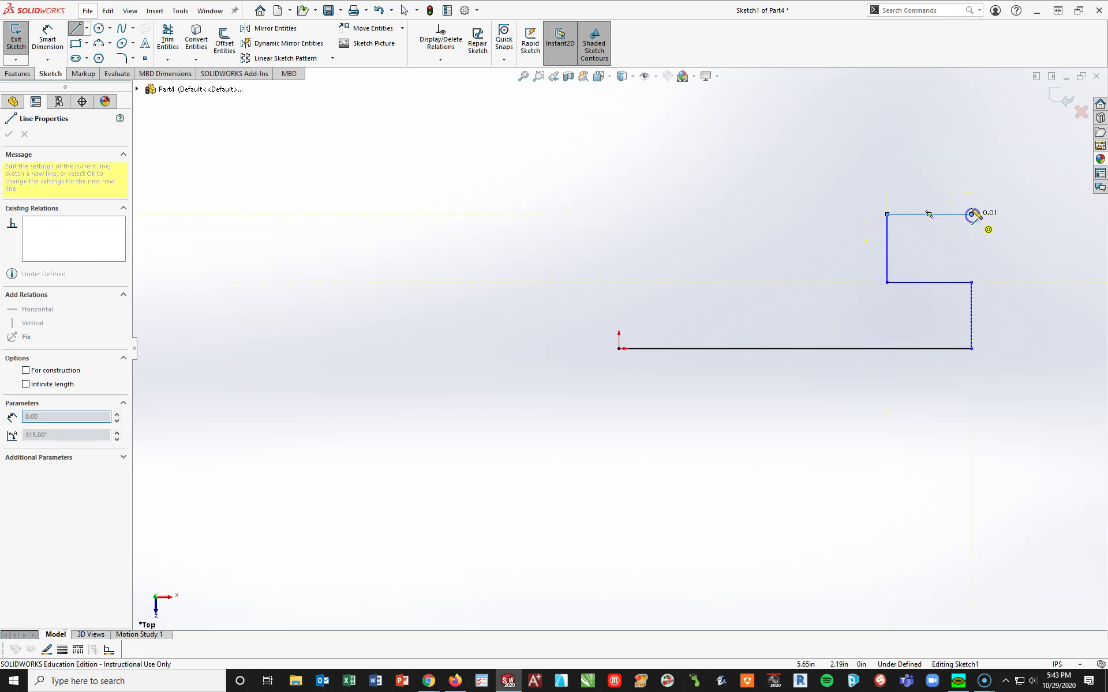
click(971, 152)
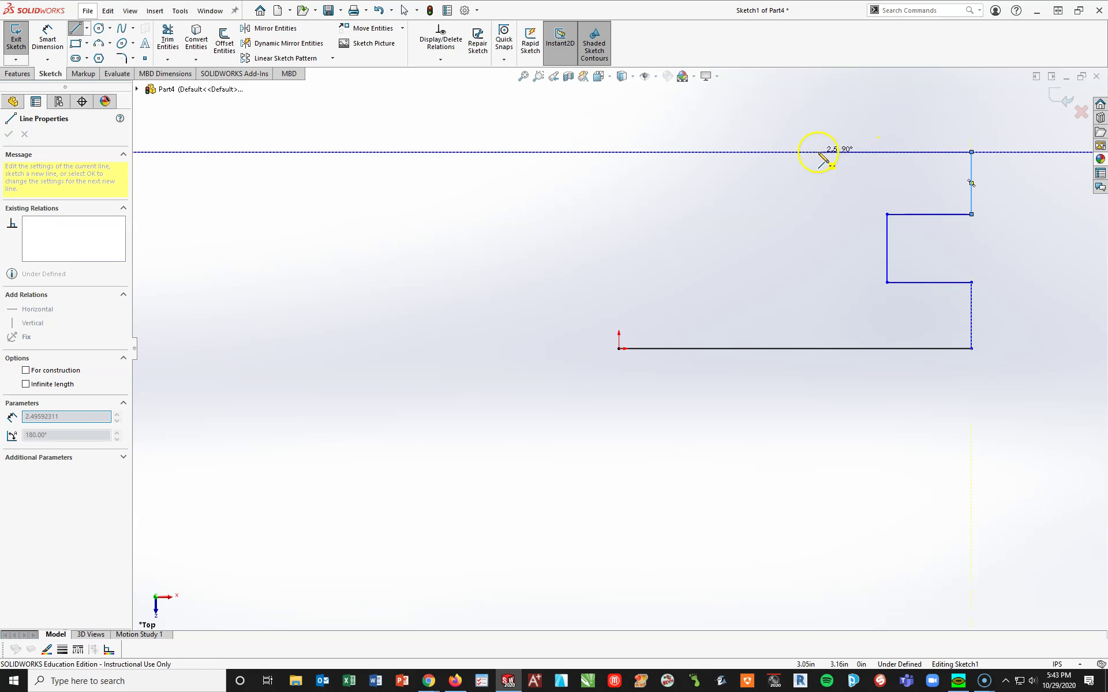
- Draw the top edge and left notch back to the origin, then end lines and zoom to fit
click(619, 153)
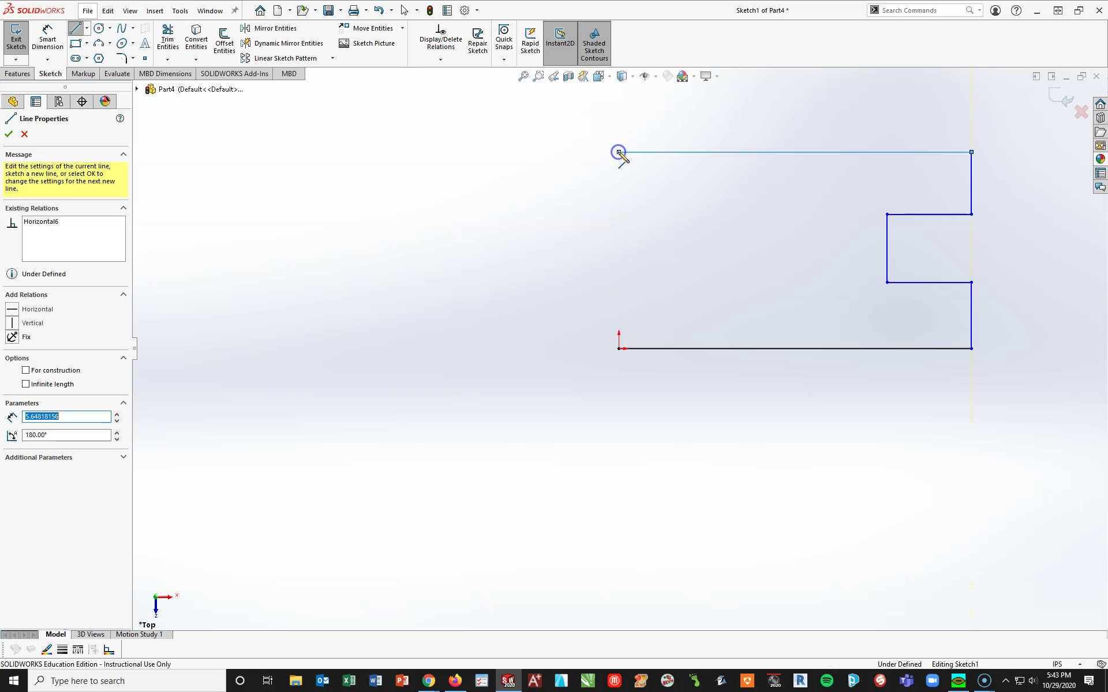
click(619, 214)
click(700, 214)
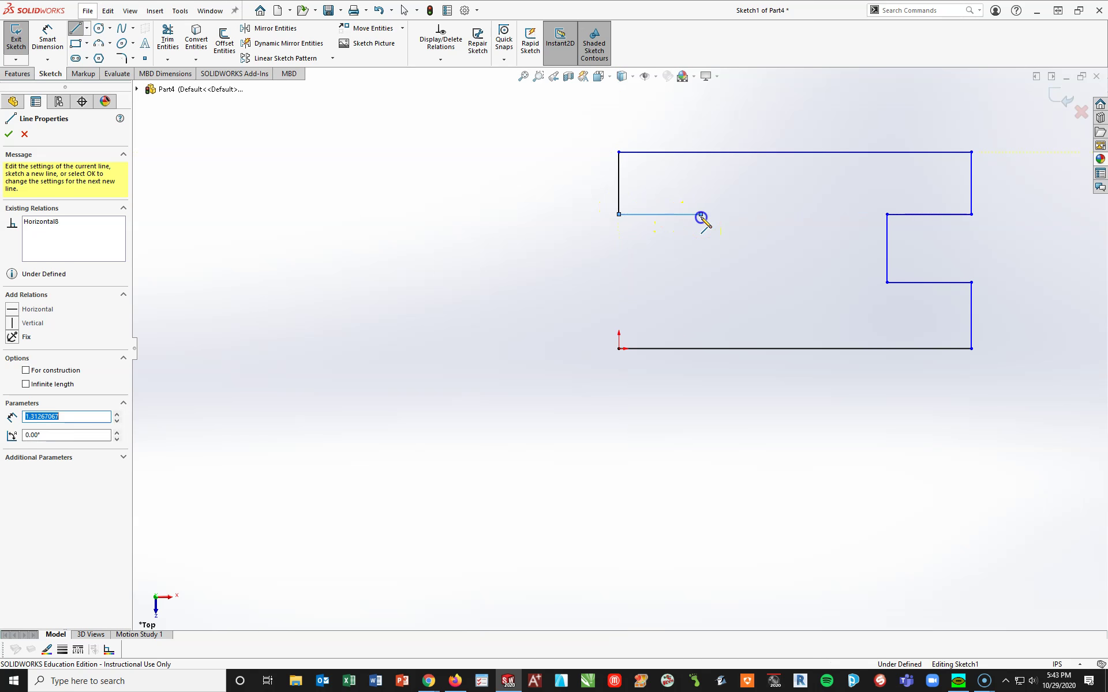
click(700, 283)
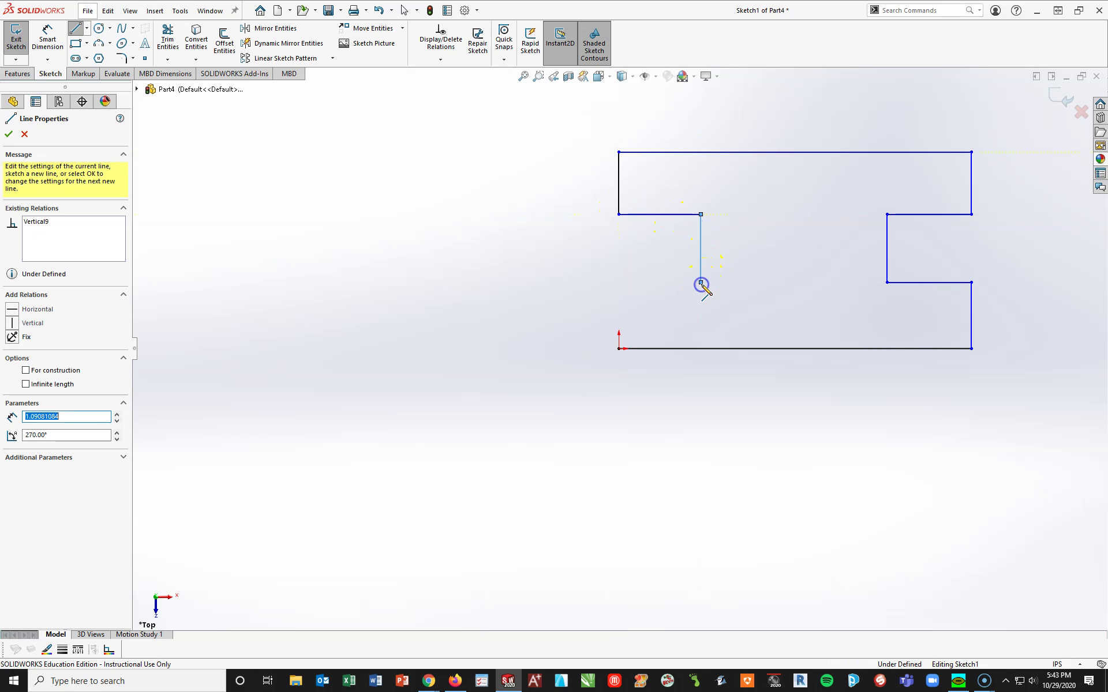
click(619, 282)
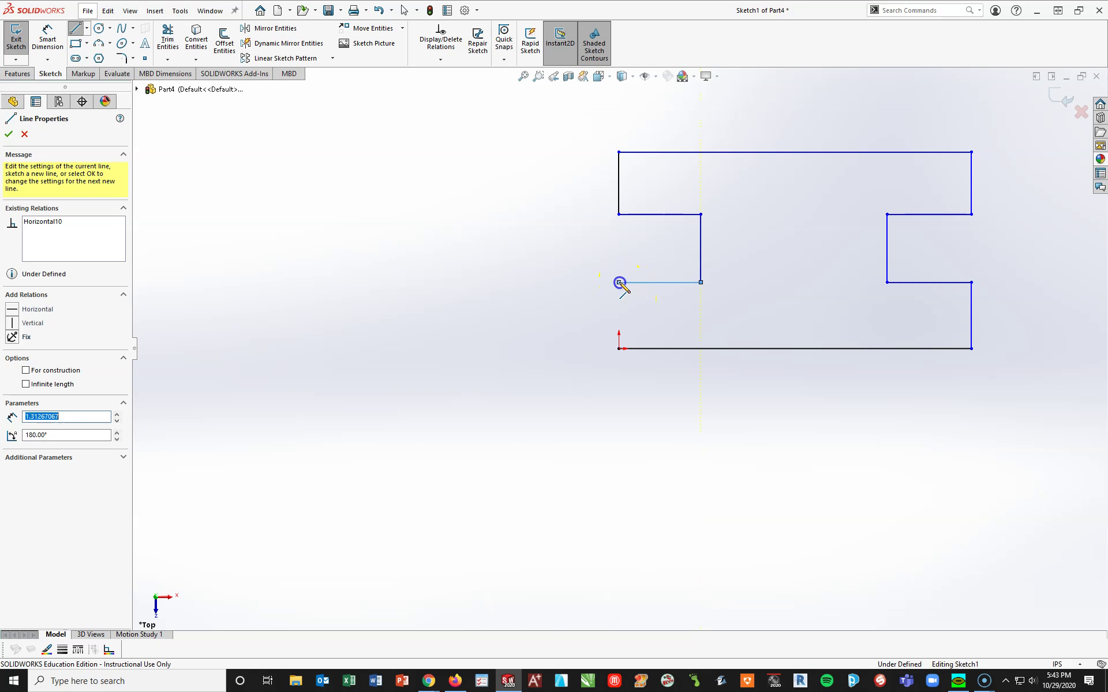
click(619, 348)
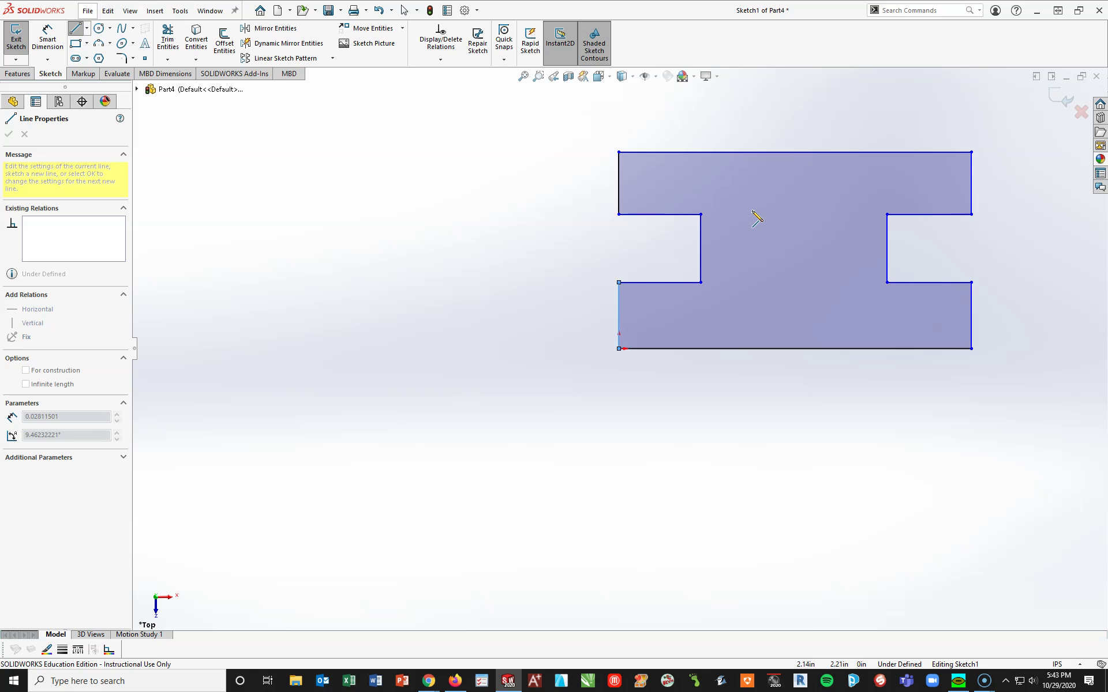
key(Escape)
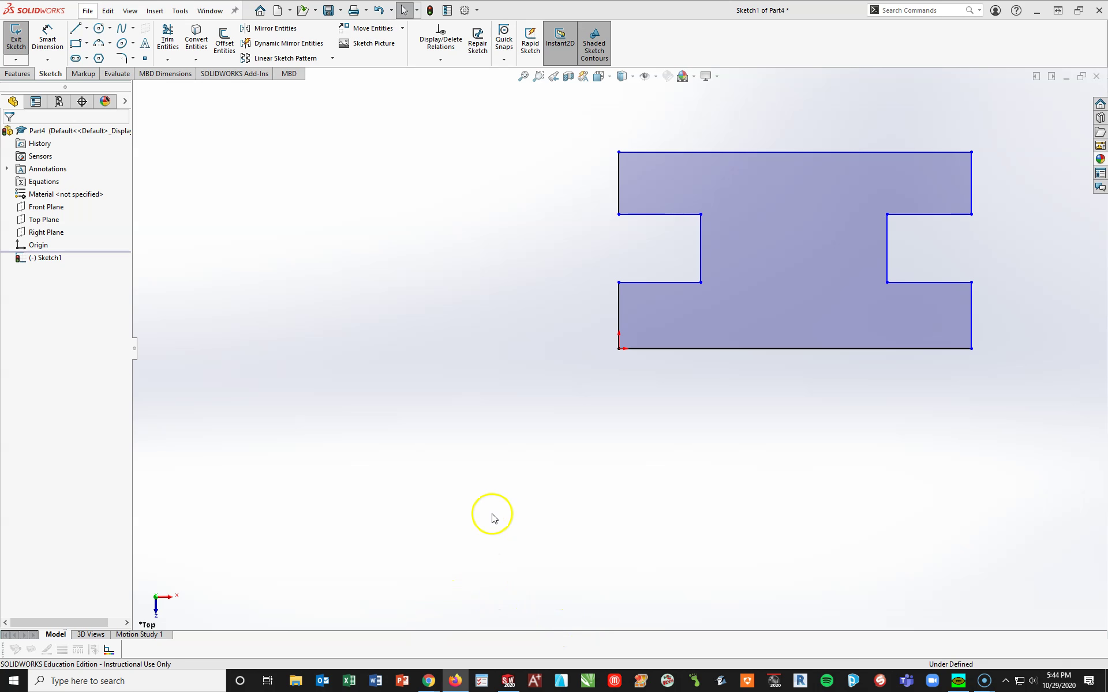
key(f)
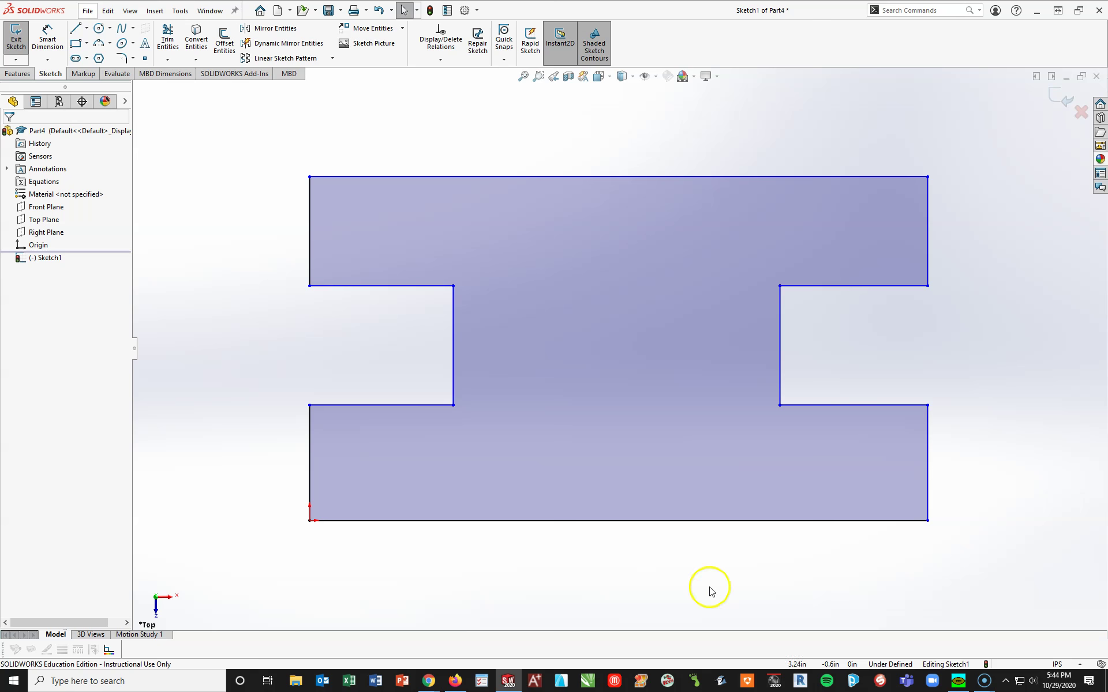
click(429, 678)
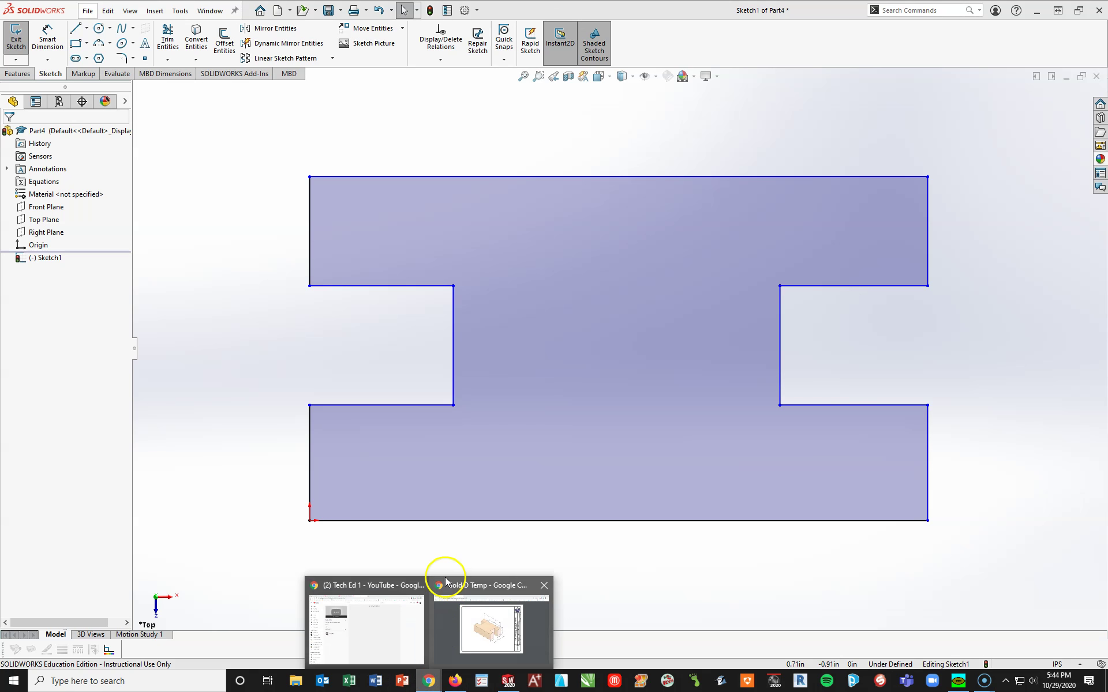
- Review the Gold D Temp drawing, then drag the Chrome window onto the other monitor
click(489, 644)
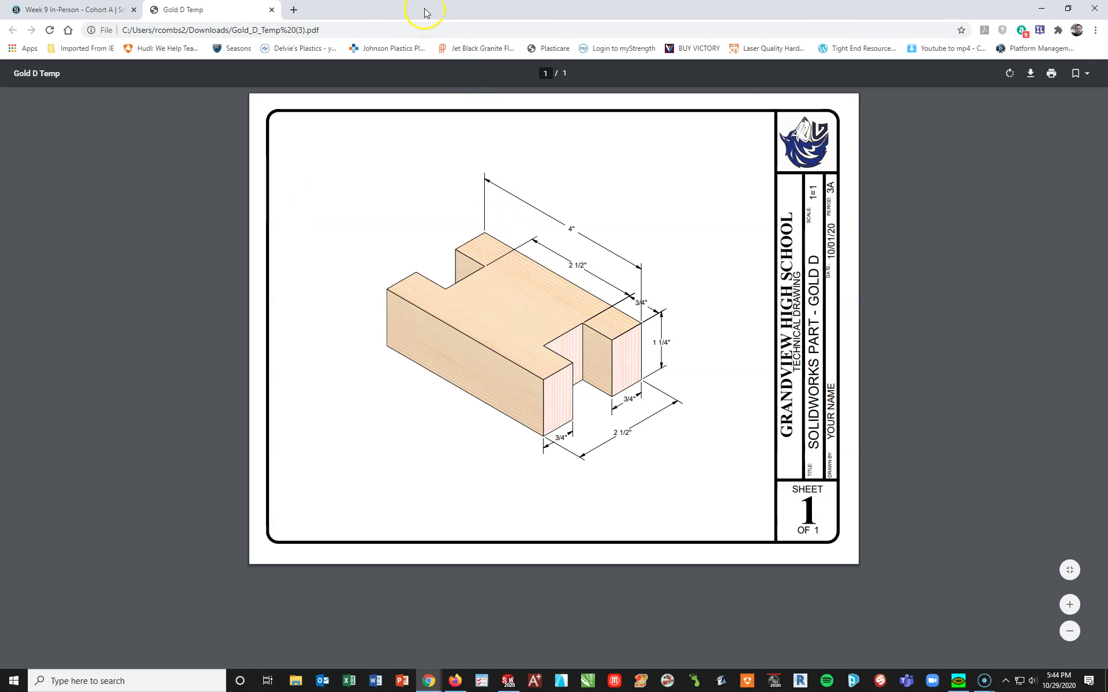
drag(455, 9, 1107, 58)
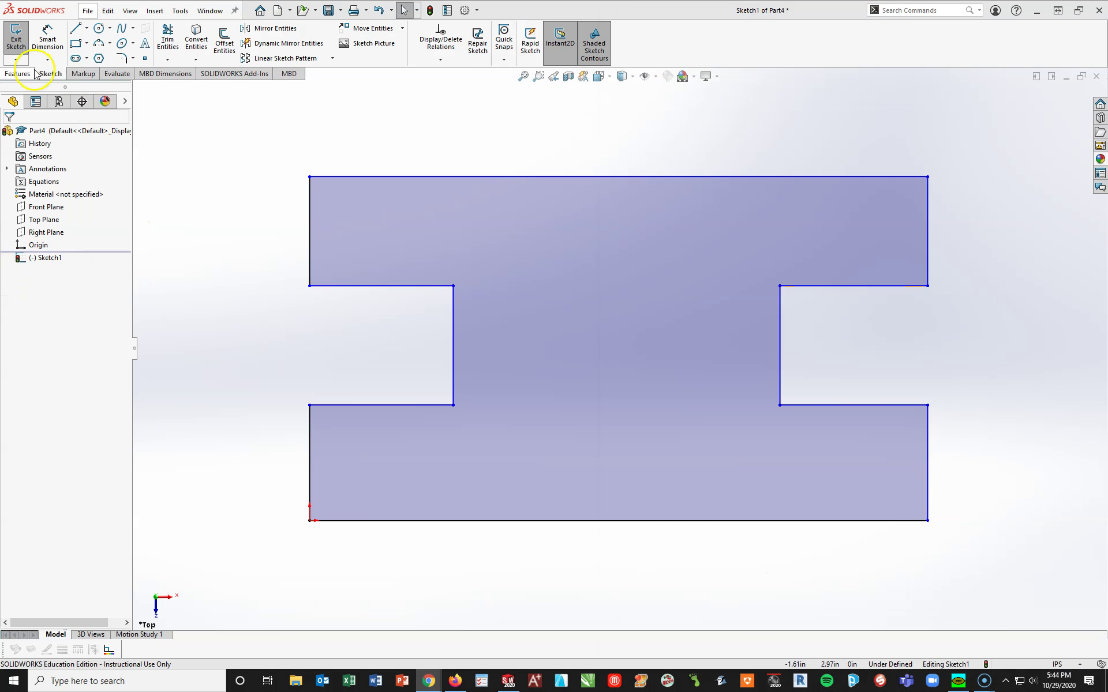
- Dimension the overall width as 4 and the middle span between the notches as 2.5
click(45, 42)
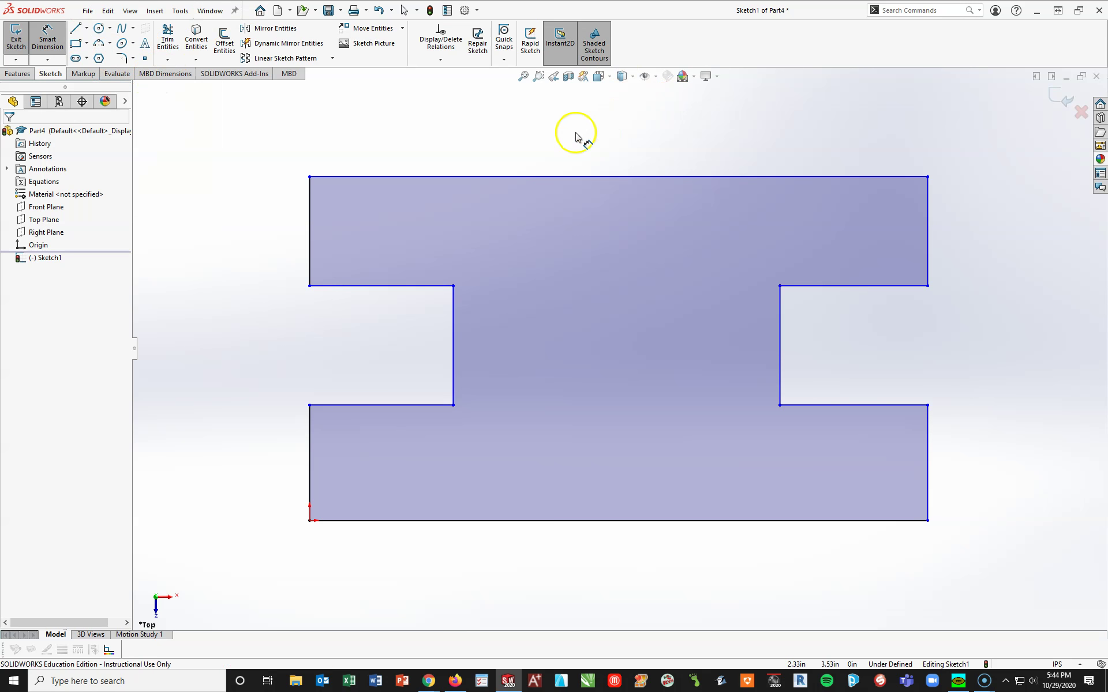
click(563, 178)
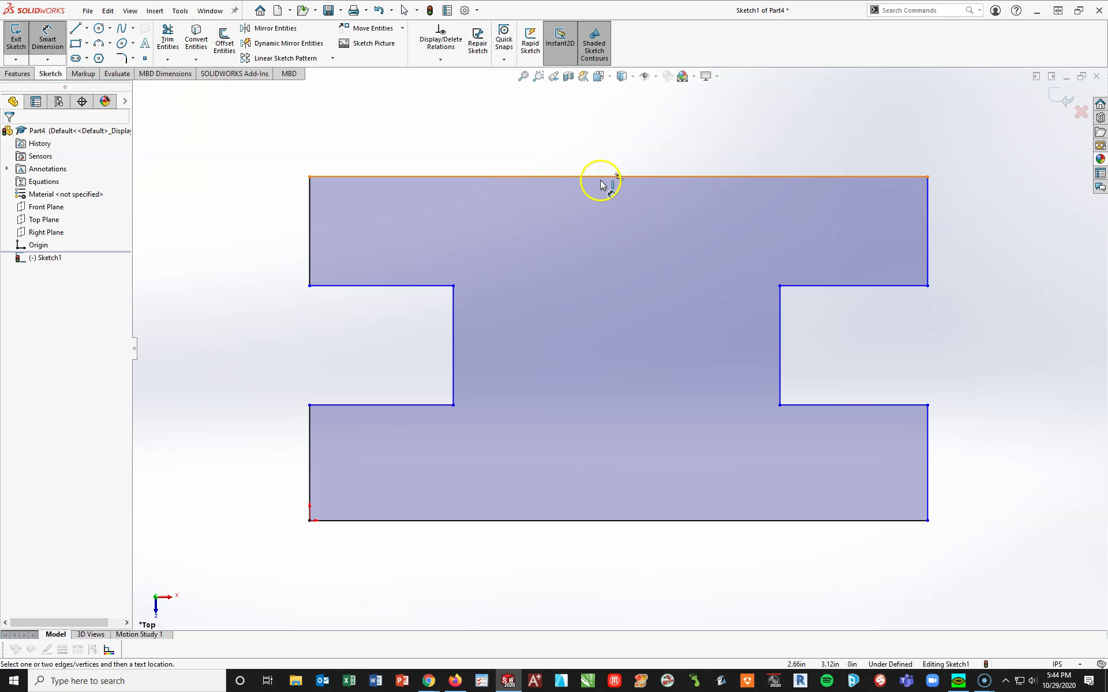
click(586, 179)
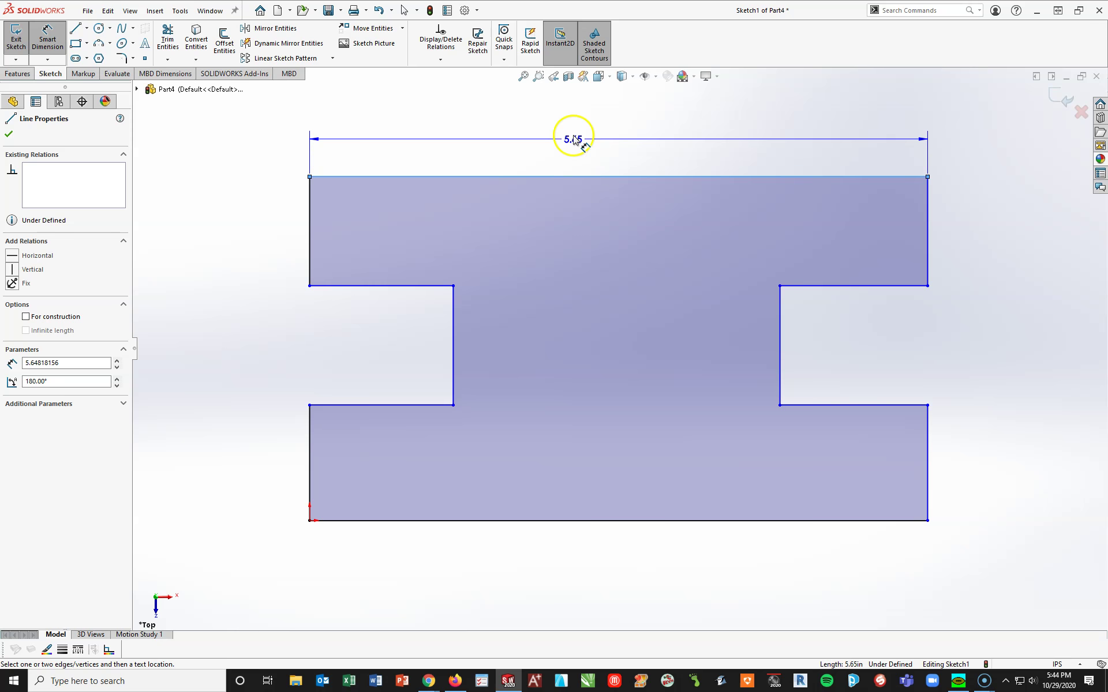
click(580, 109)
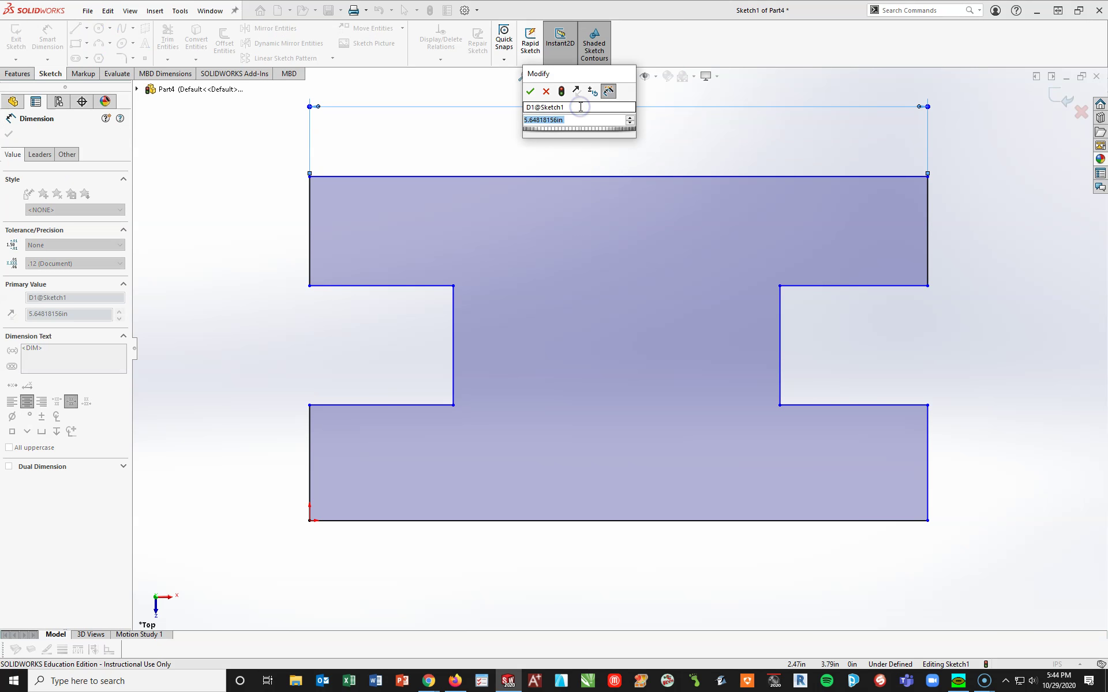
text(4)
key(Return)
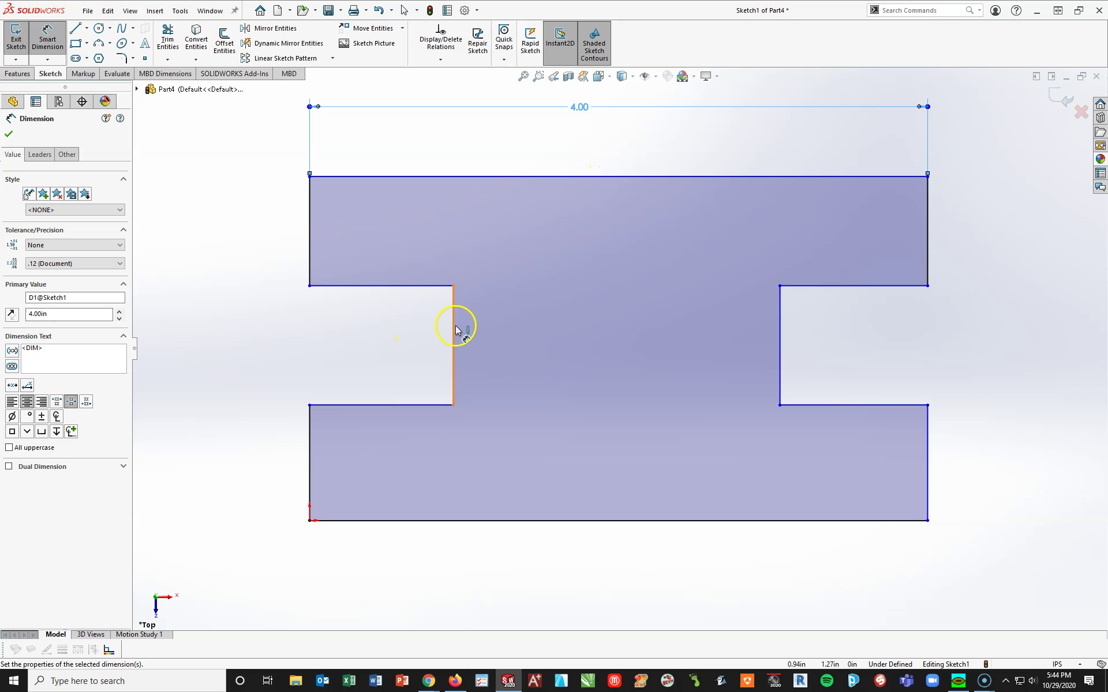
drag(455, 331, 781, 384)
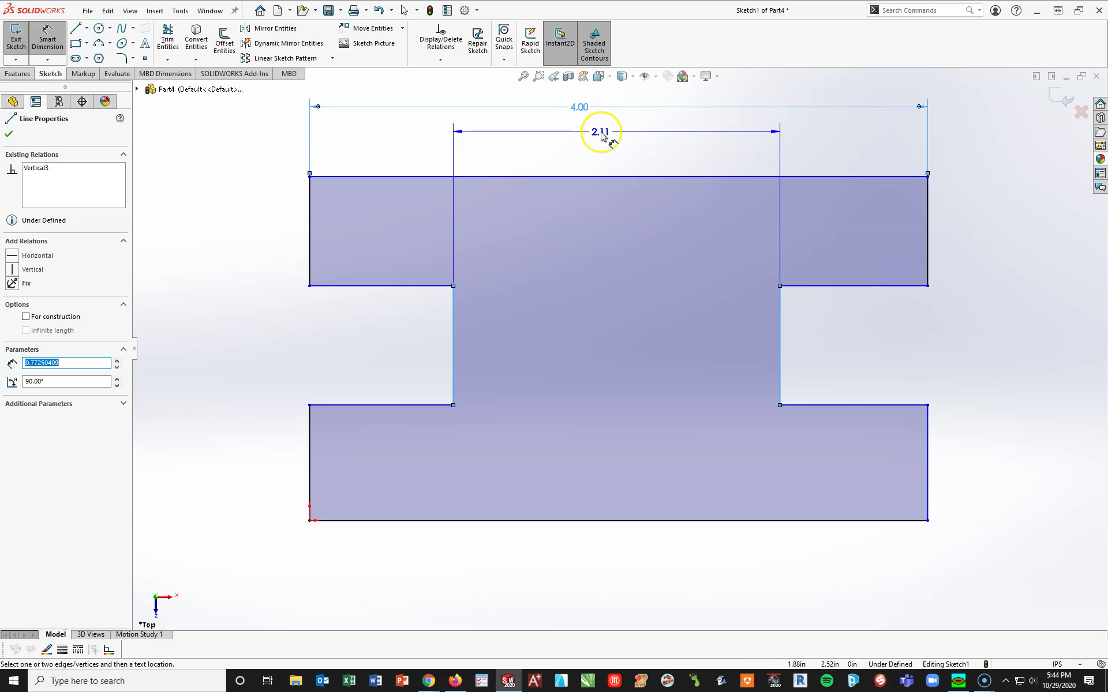
click(606, 135)
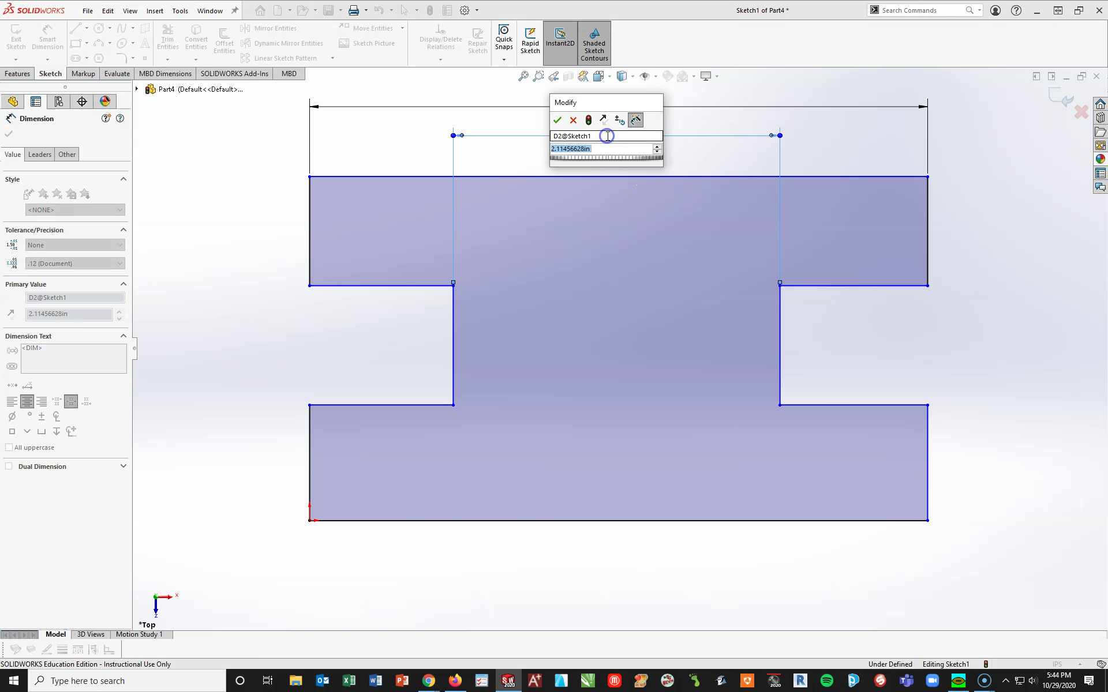
text(2.5)
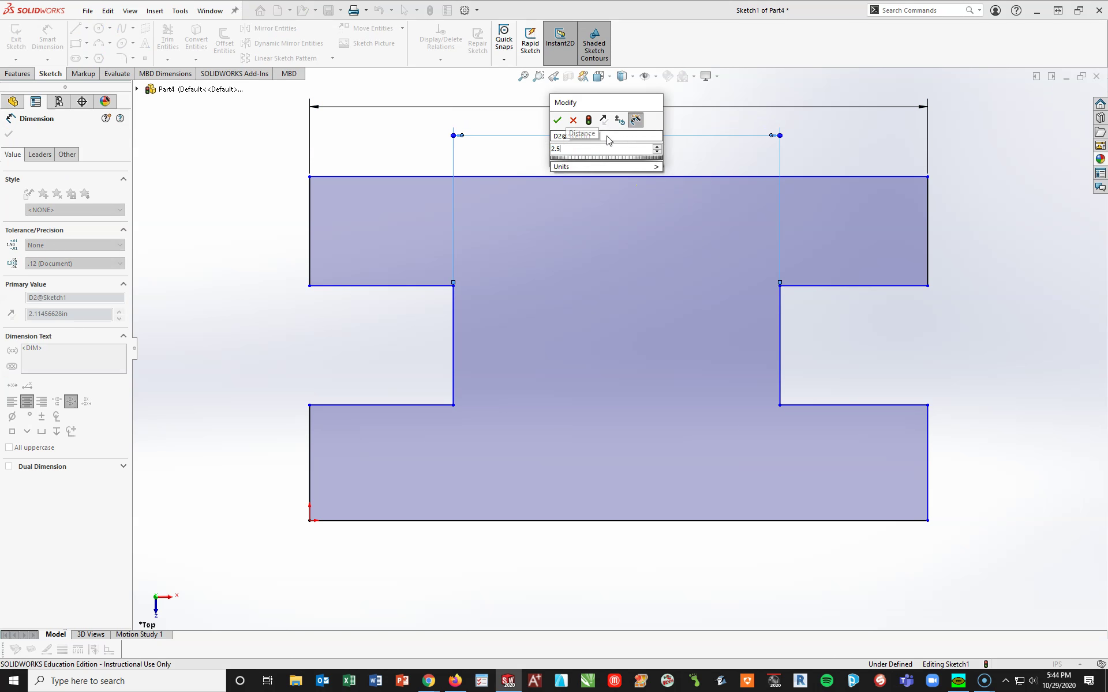
key(Return)
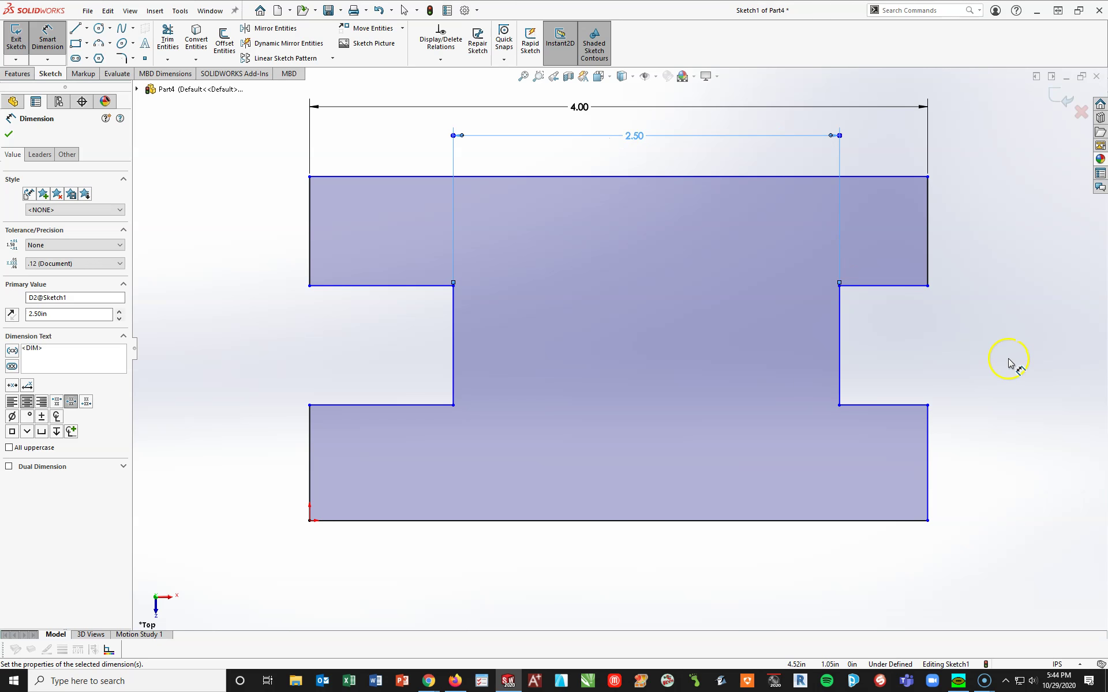
- Dimension the right flange width and both right flange heights at .75 each
click(905, 287)
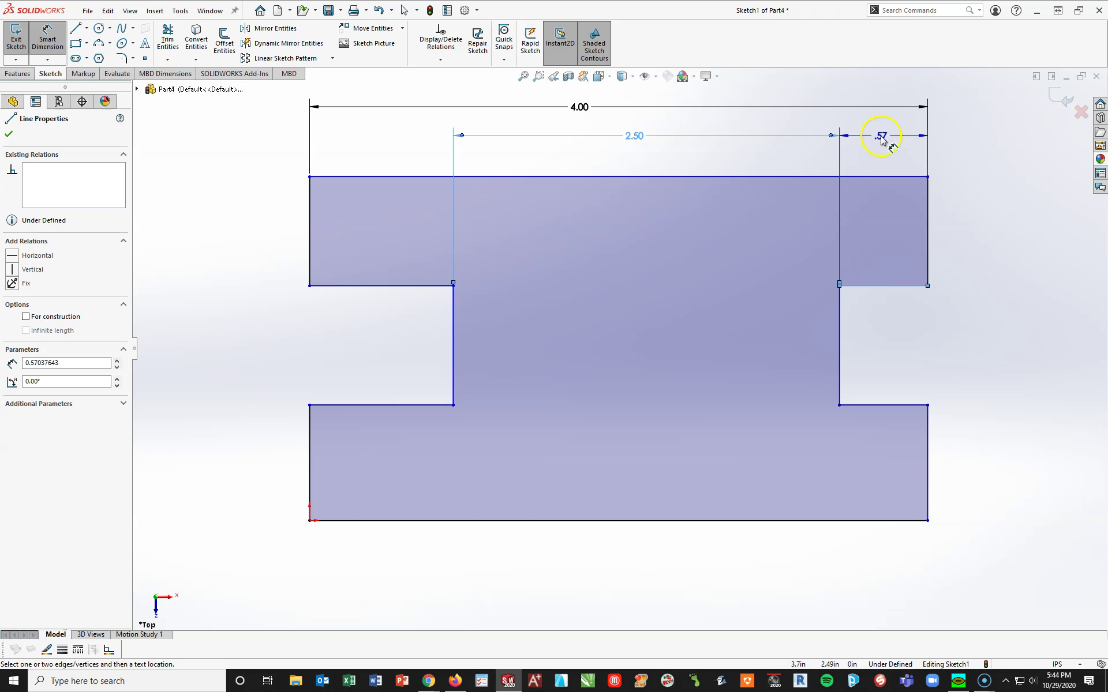
click(881, 139)
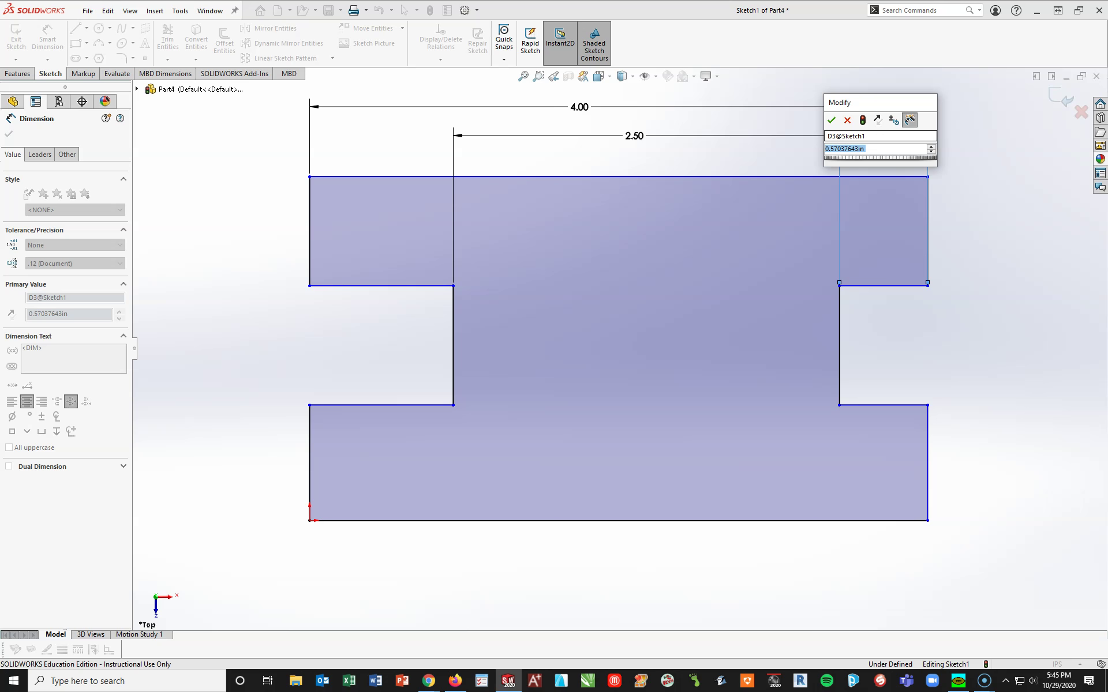
text(.75)
key(Return)
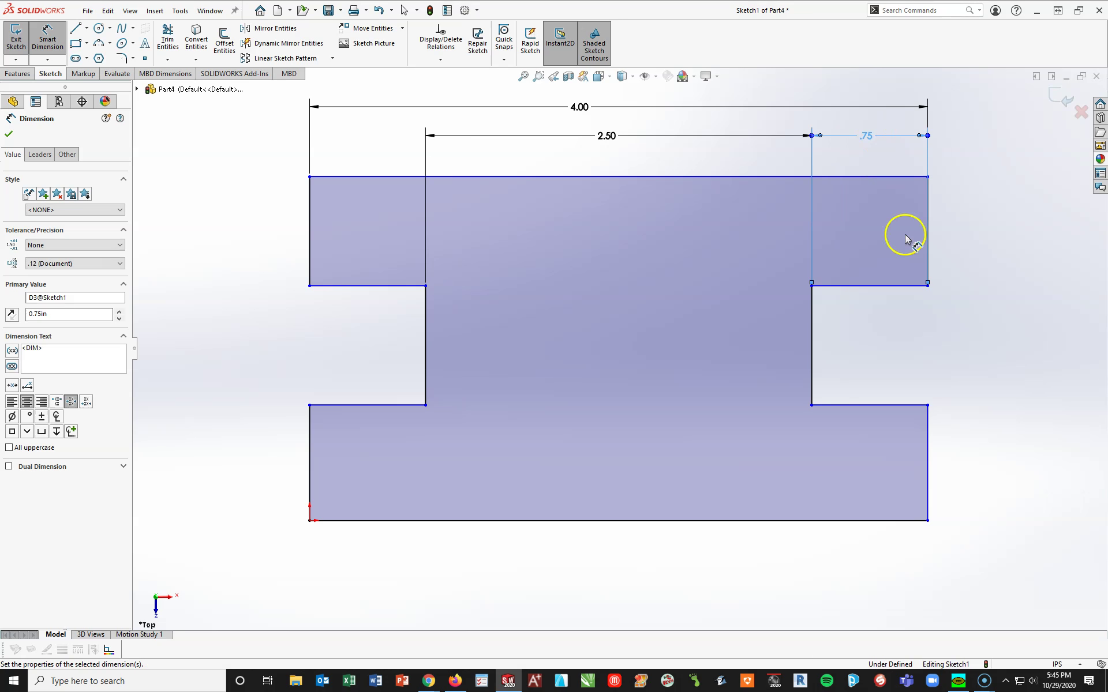
click(974, 345)
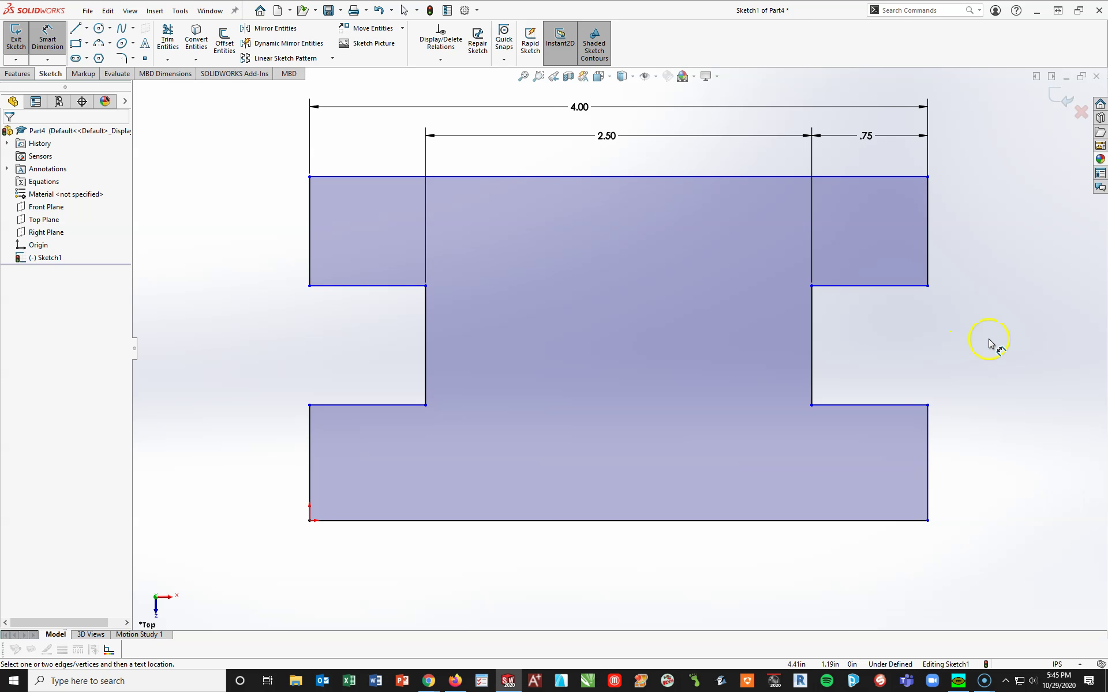
click(927, 226)
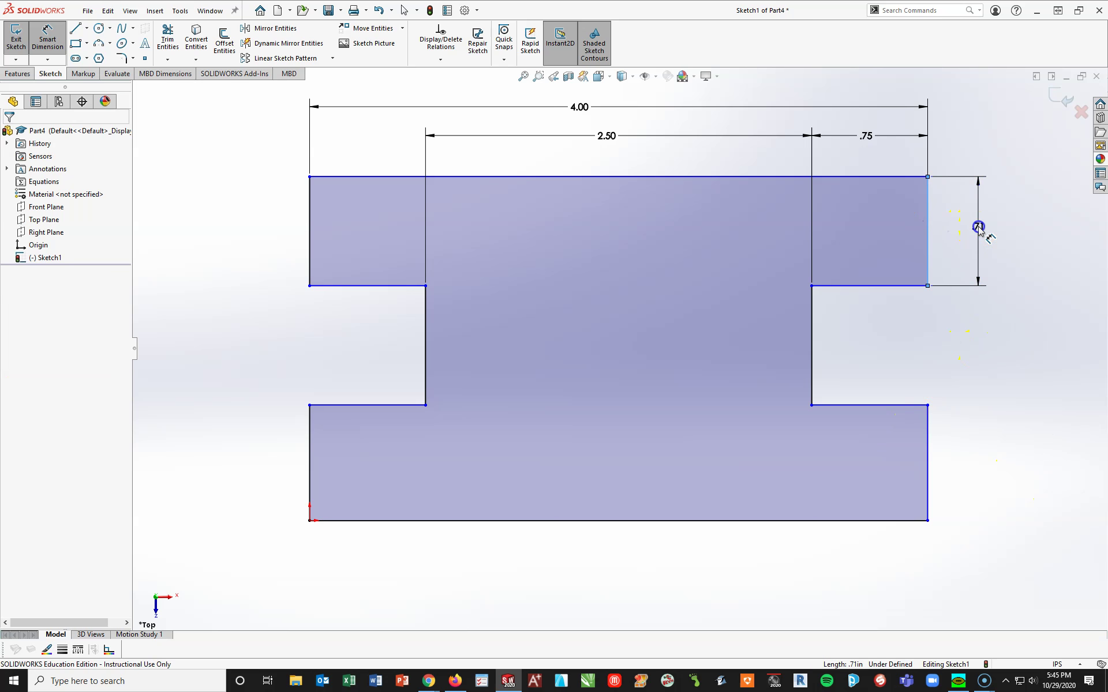
click(978, 227)
text(.75)
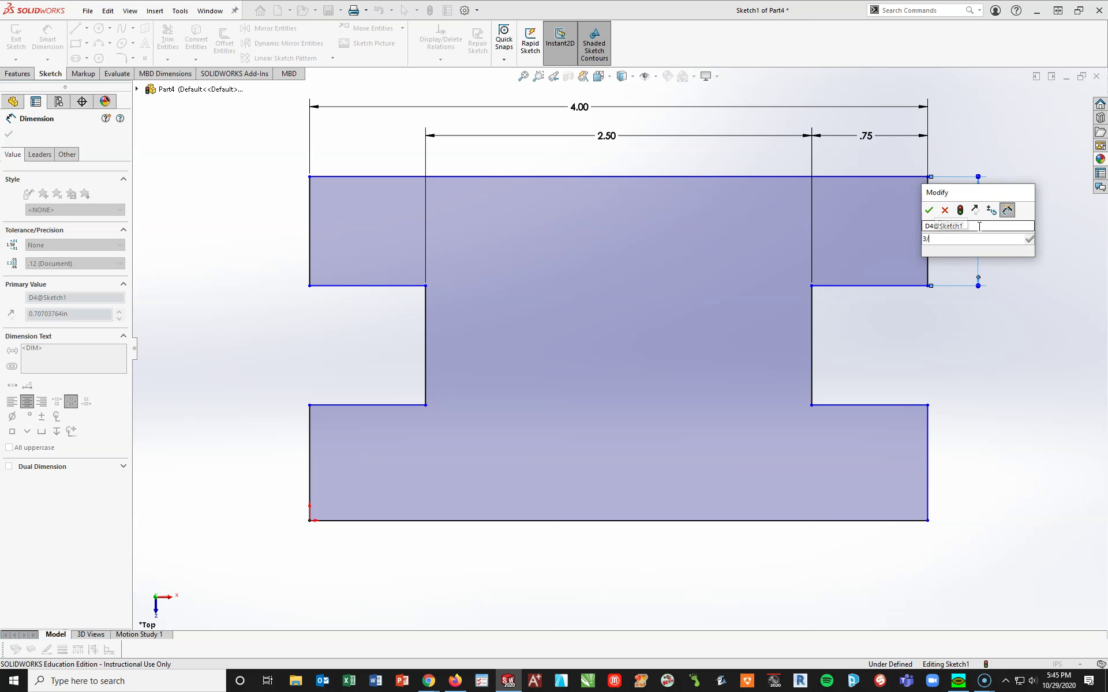
key(Return)
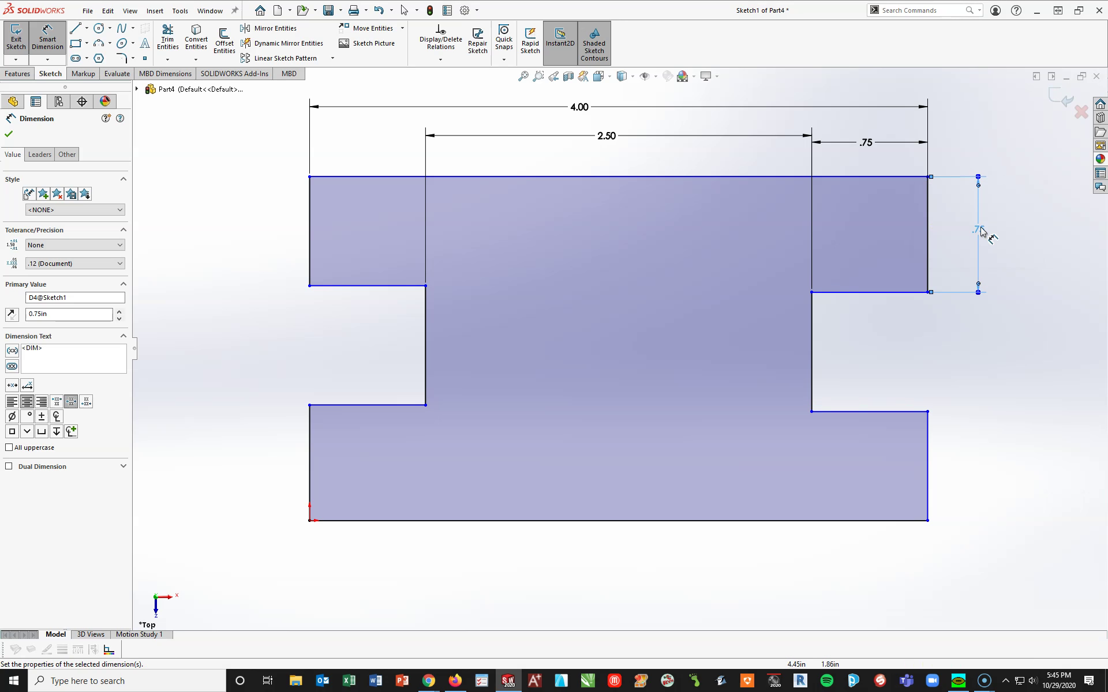
click(930, 473)
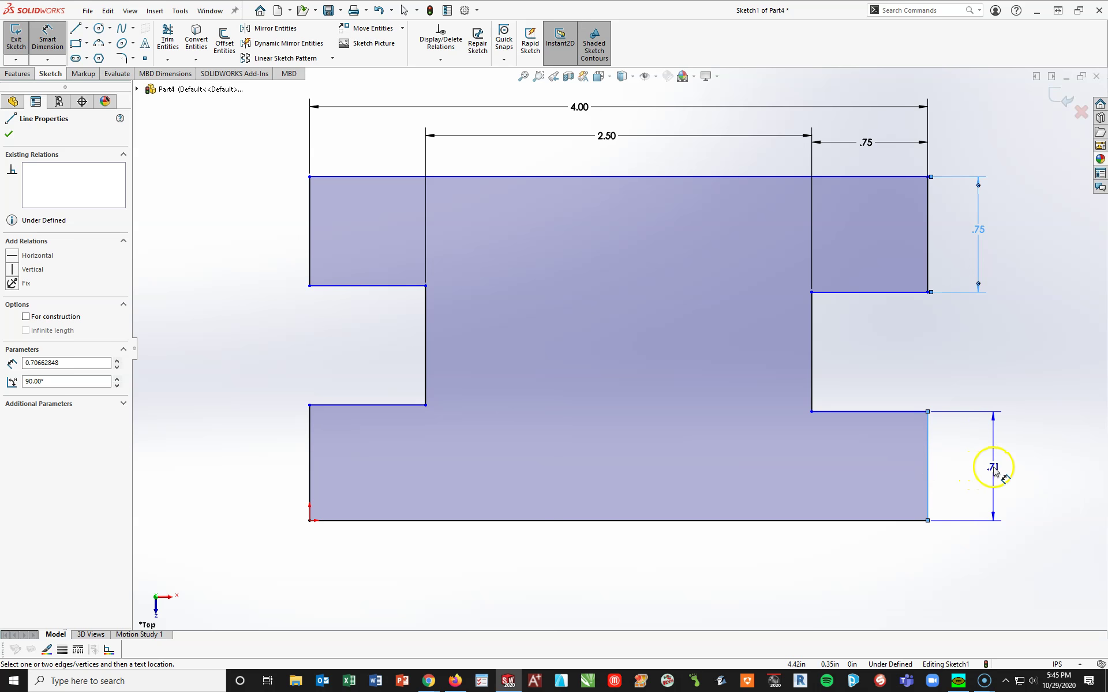
click(992, 466)
text(.75)
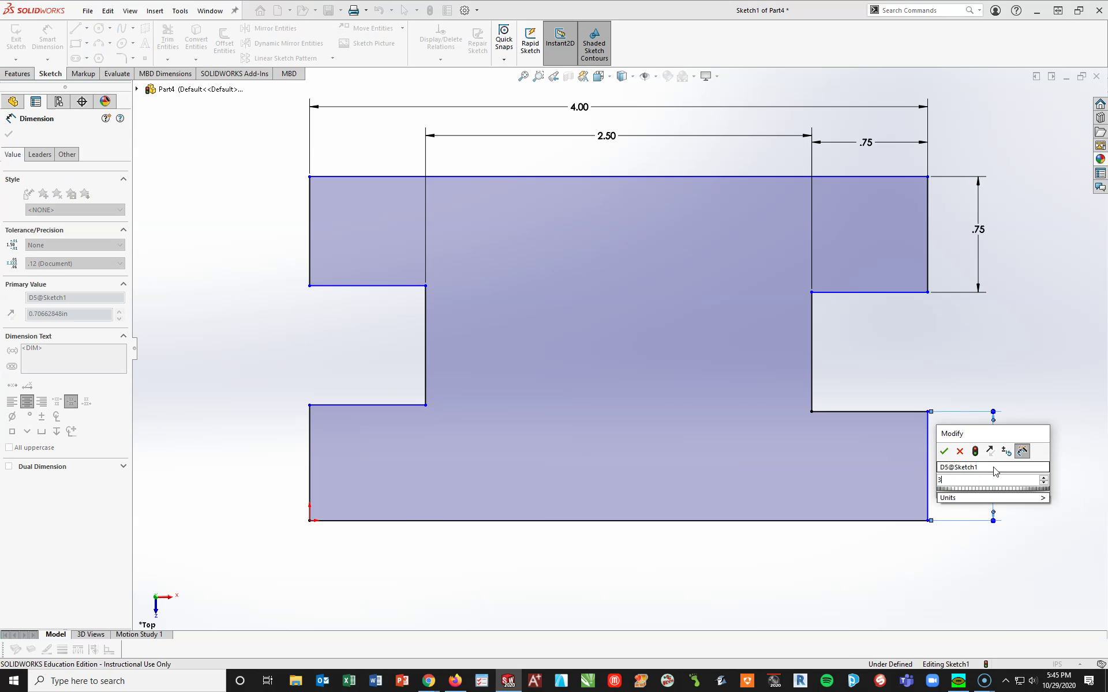
key(Return)
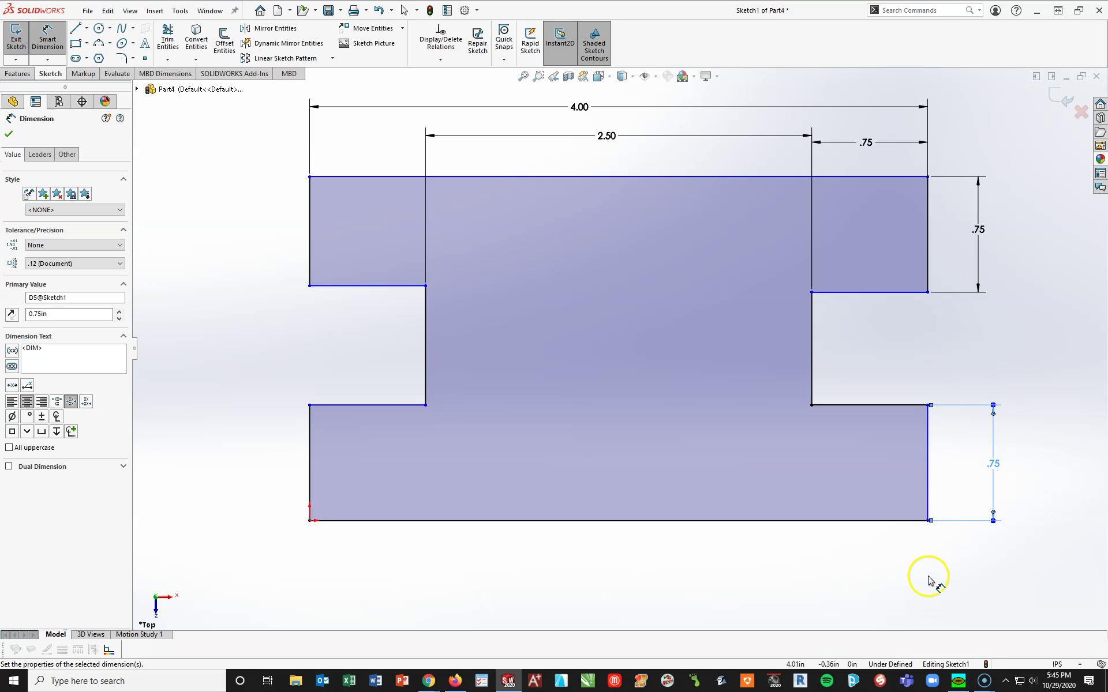
click(934, 583)
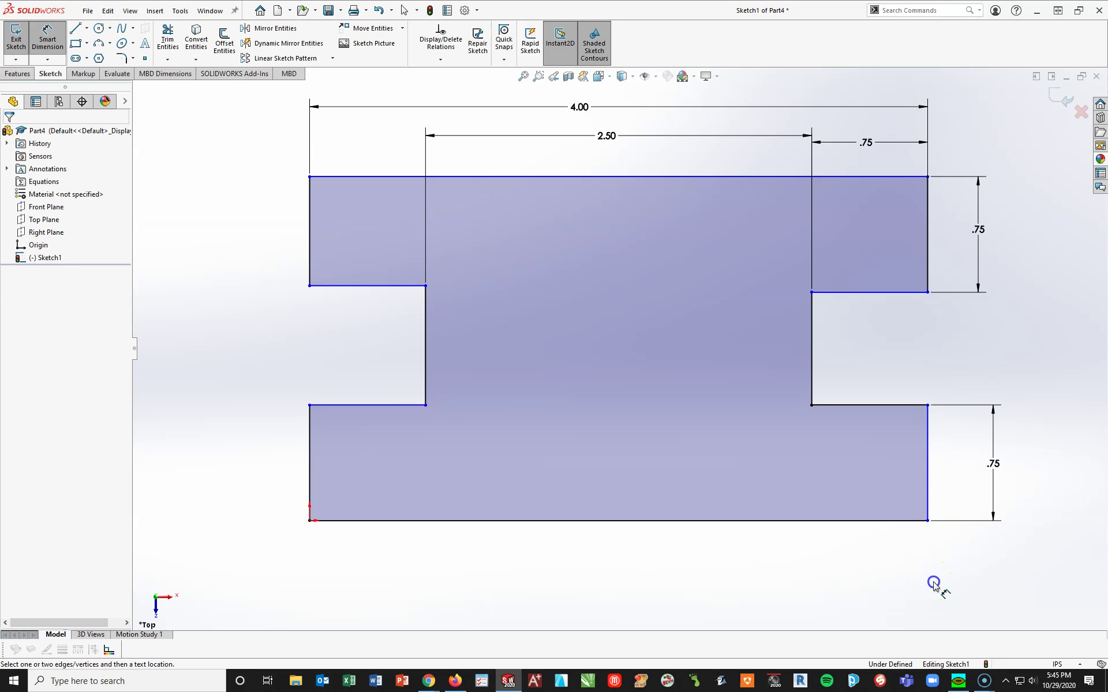
- Dimension the overall height between the top and bottom edges as 2.5
click(895, 177)
click(888, 521)
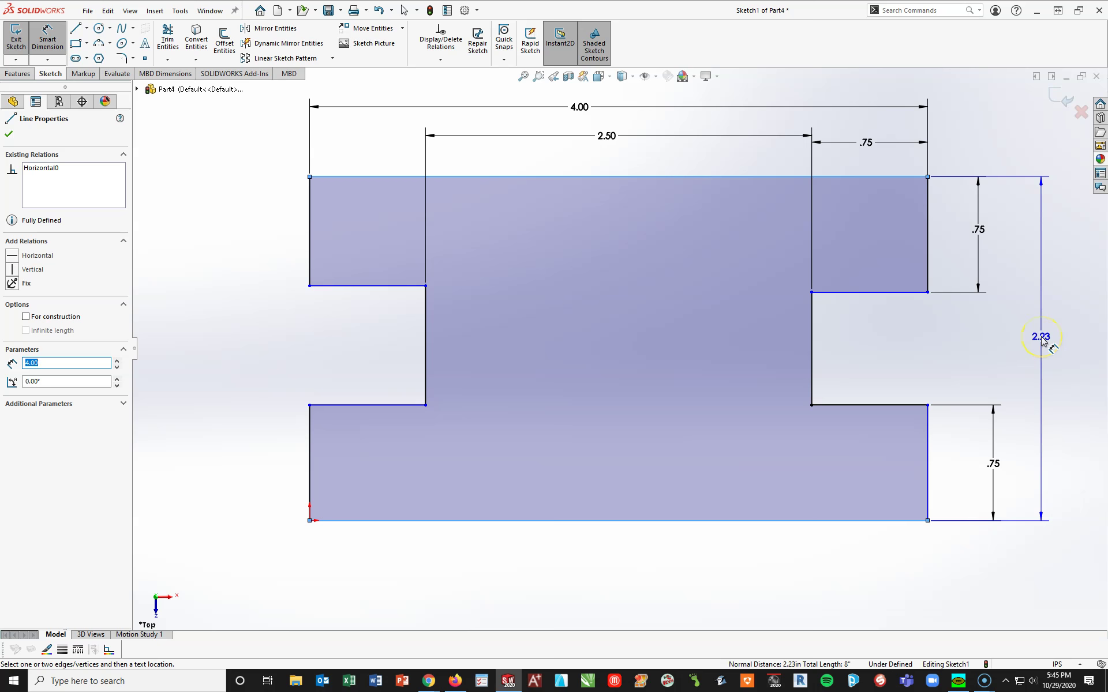
click(1042, 340)
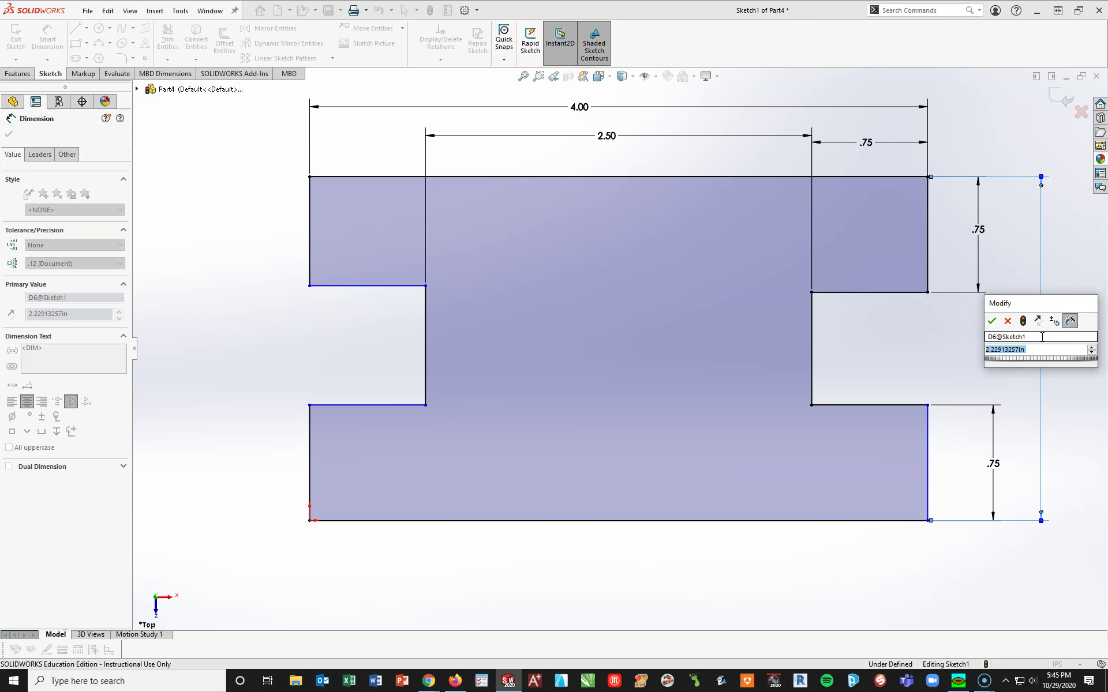
text(2.5)
key(Return)
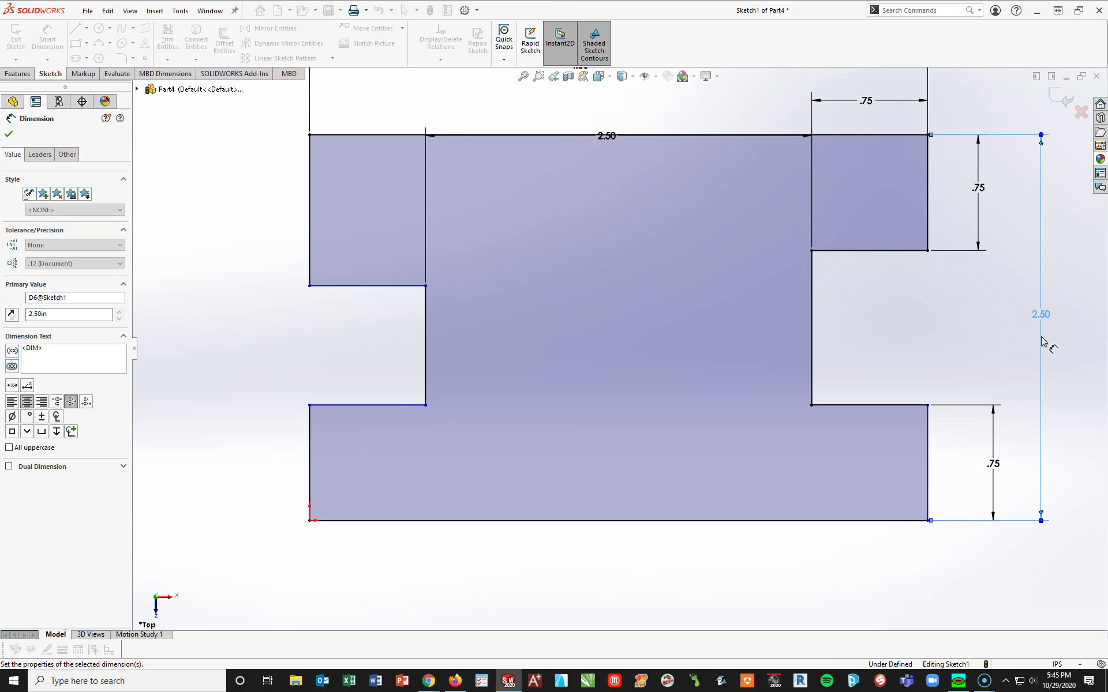
- Move the 2.50 middle dimension higher above the sketch
scroll(687, 548, up, 3)
scroll(657, 398, down, 1)
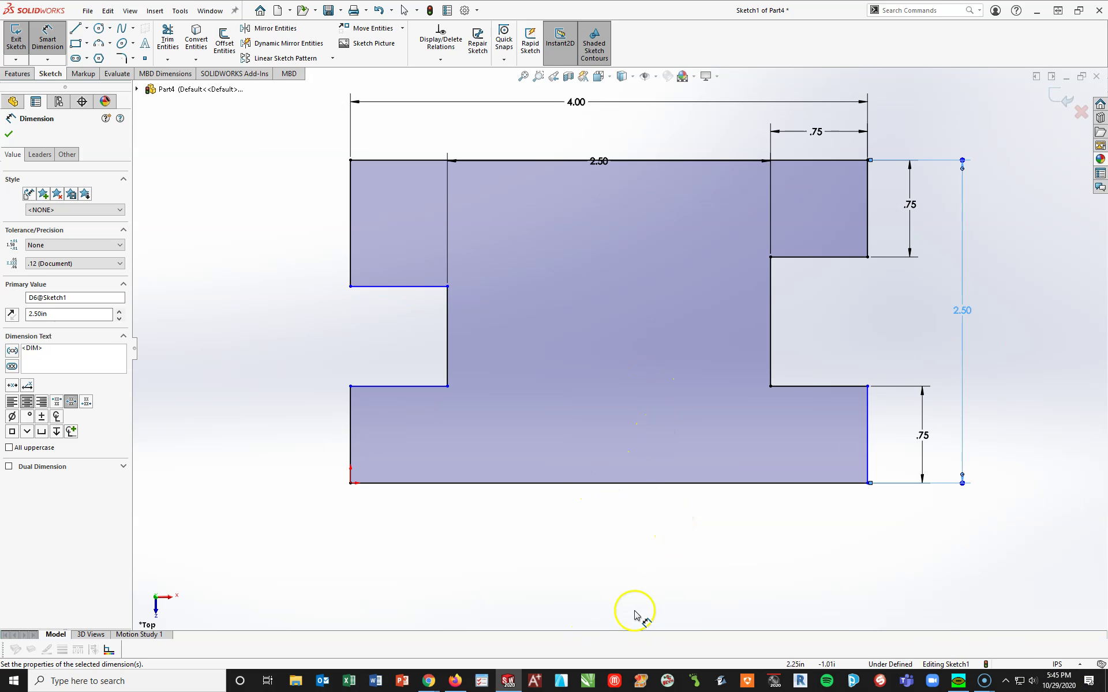
drag(606, 161, 606, 129)
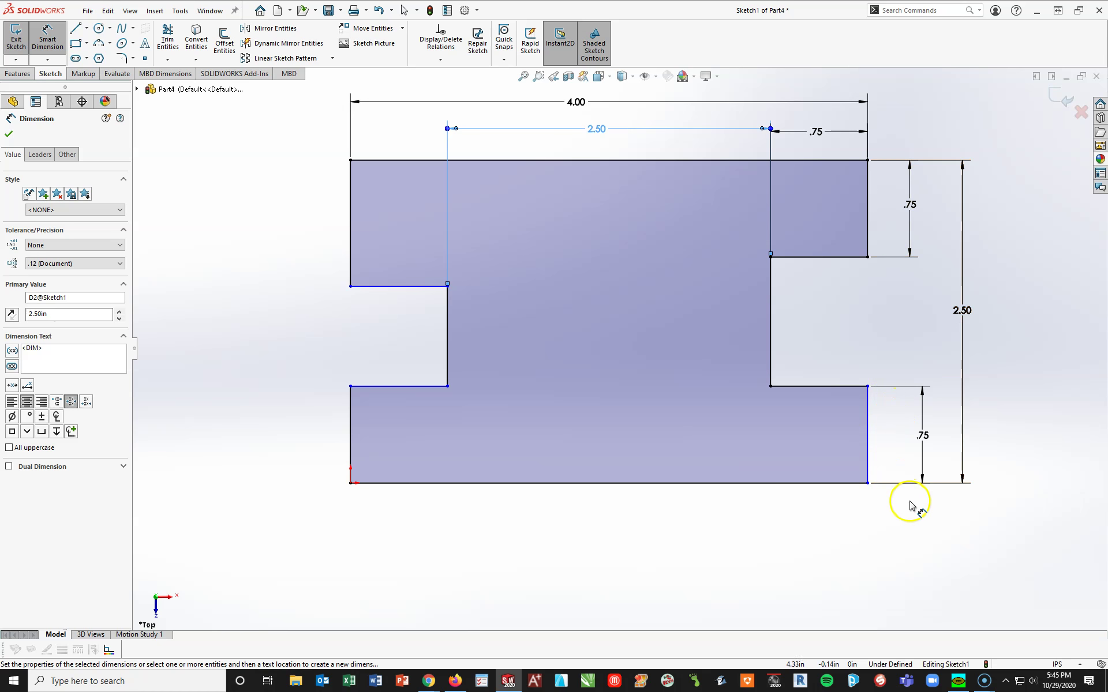
- Drag the lower-right corner point slightly left to narrow the bottom-right leg
click(865, 426)
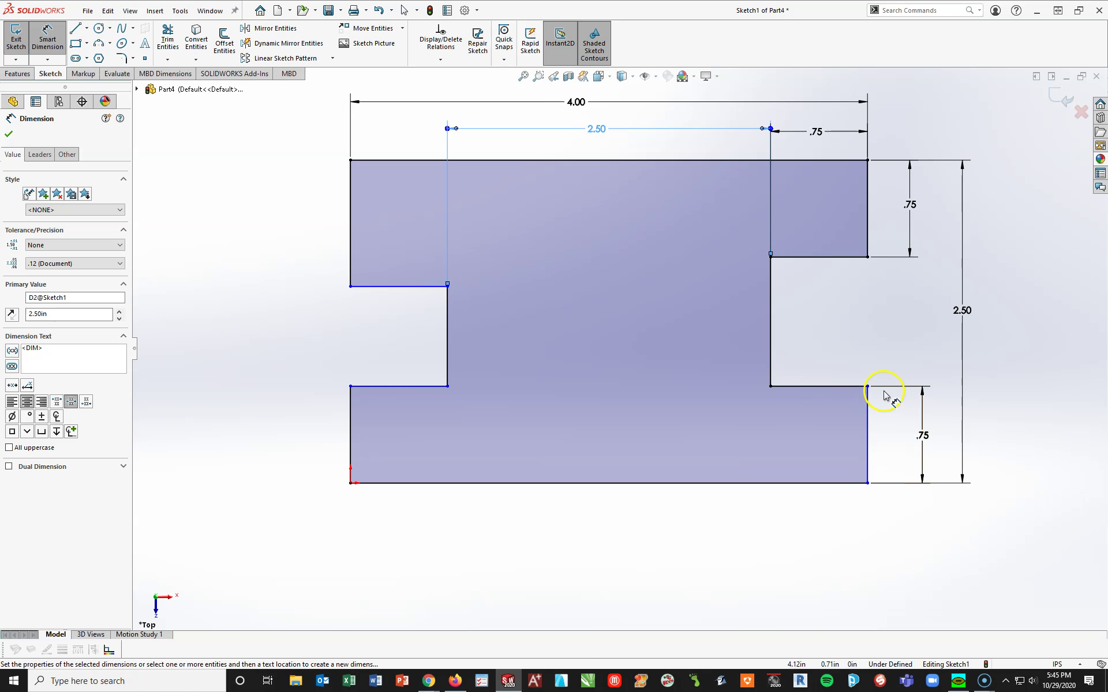
key(Escape)
mouse_move(868, 485)
mouse_down()
mouse_move(799, 486)
mouse_move(866, 483)
mouse_up()
- Dimension the bottom-right leg's top edge width as .75
click(48, 41)
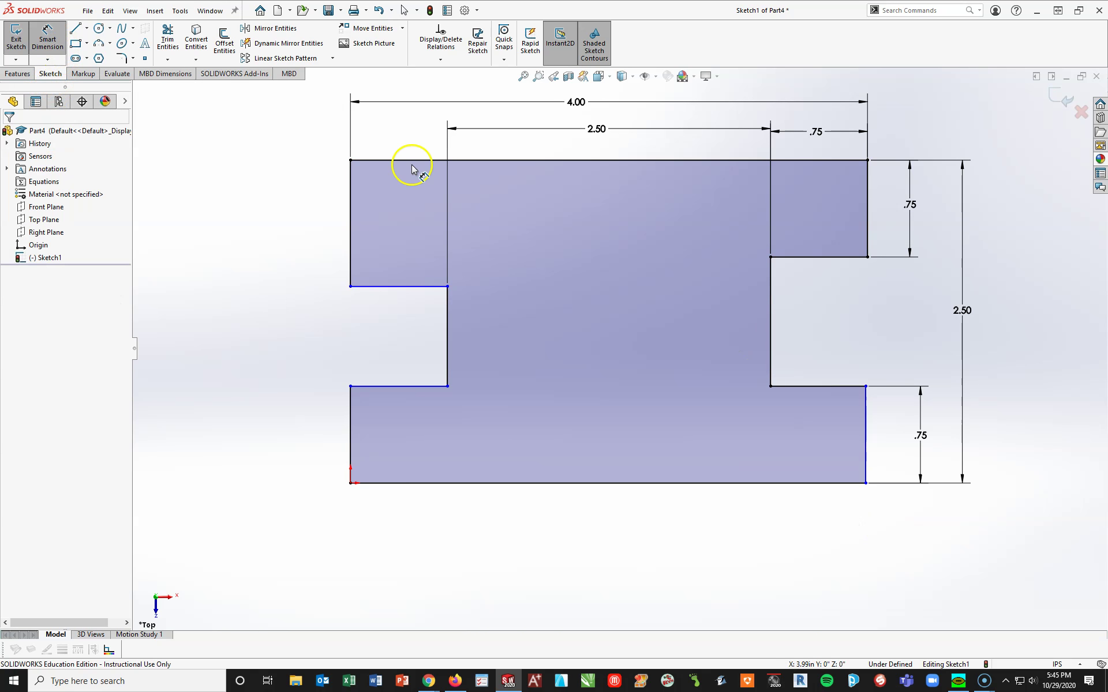
click(824, 387)
click(818, 517)
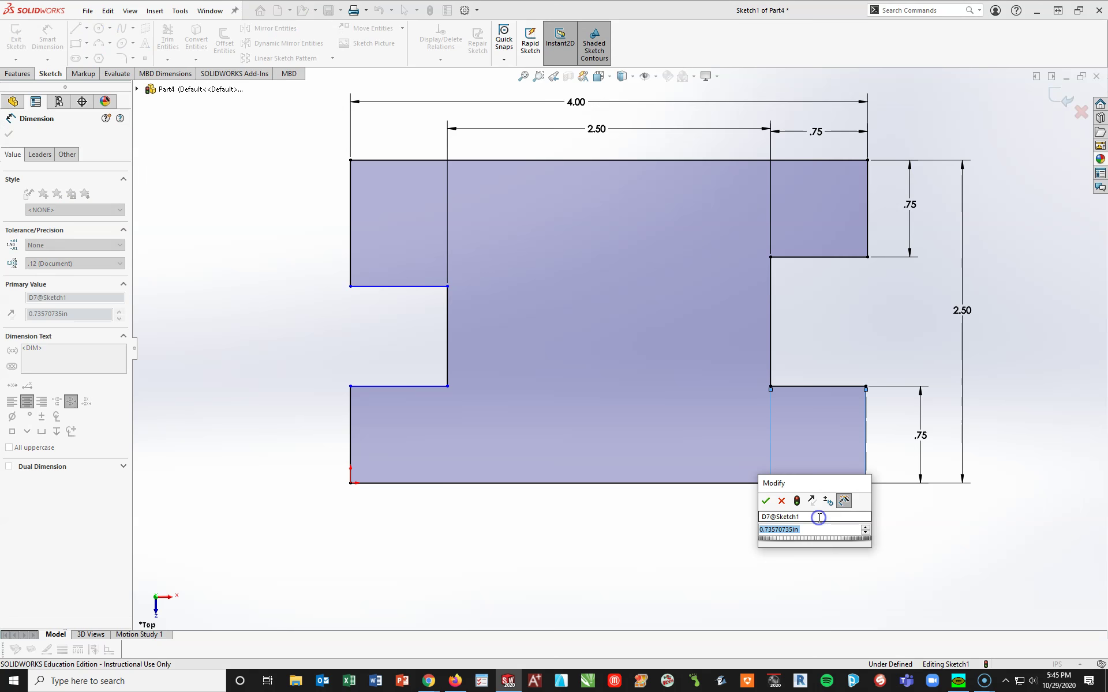
text(.75)
key(Return)
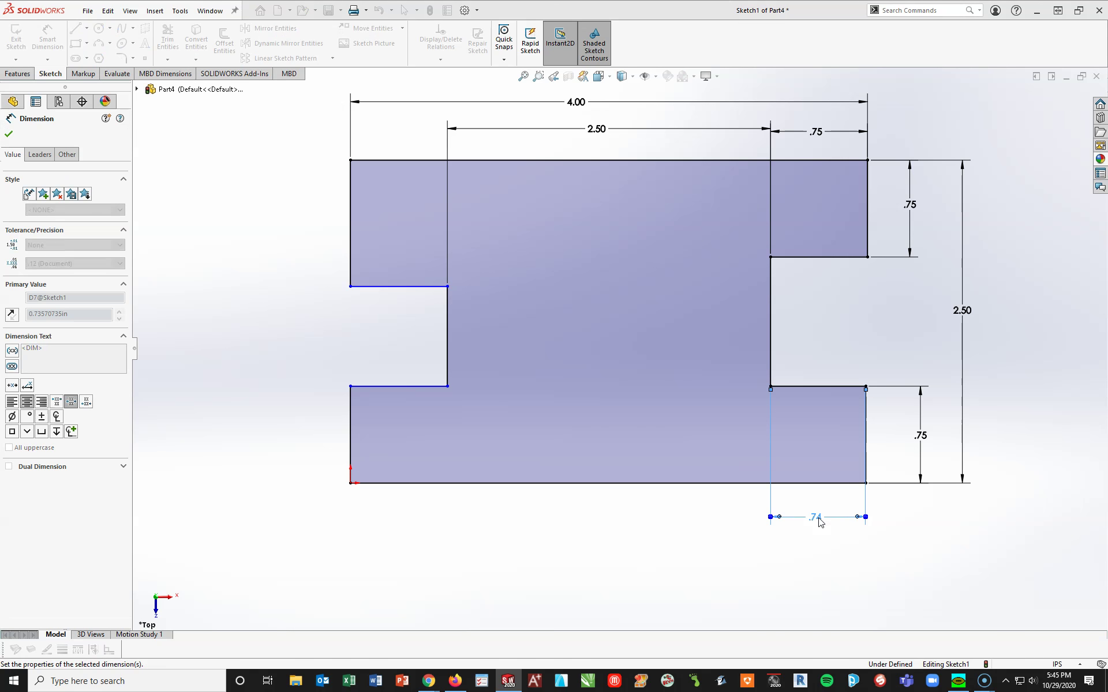
click(748, 570)
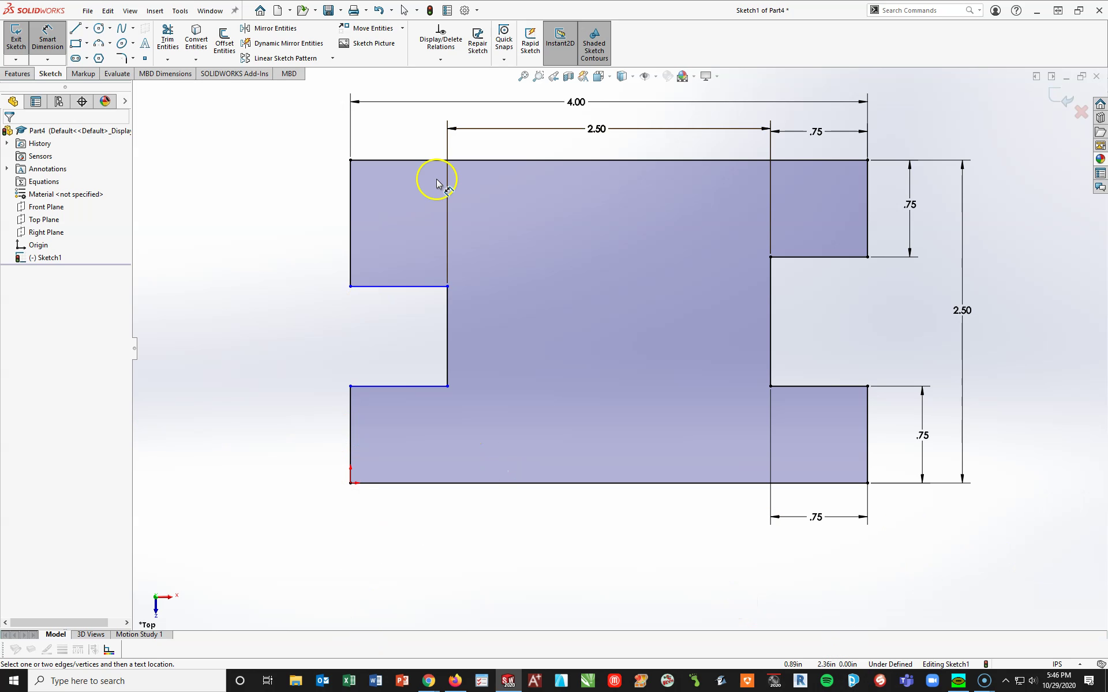
- Dimension the upper-left and lower-left leg heights as .75 each, fully defining the sketch
click(351, 227)
click(305, 206)
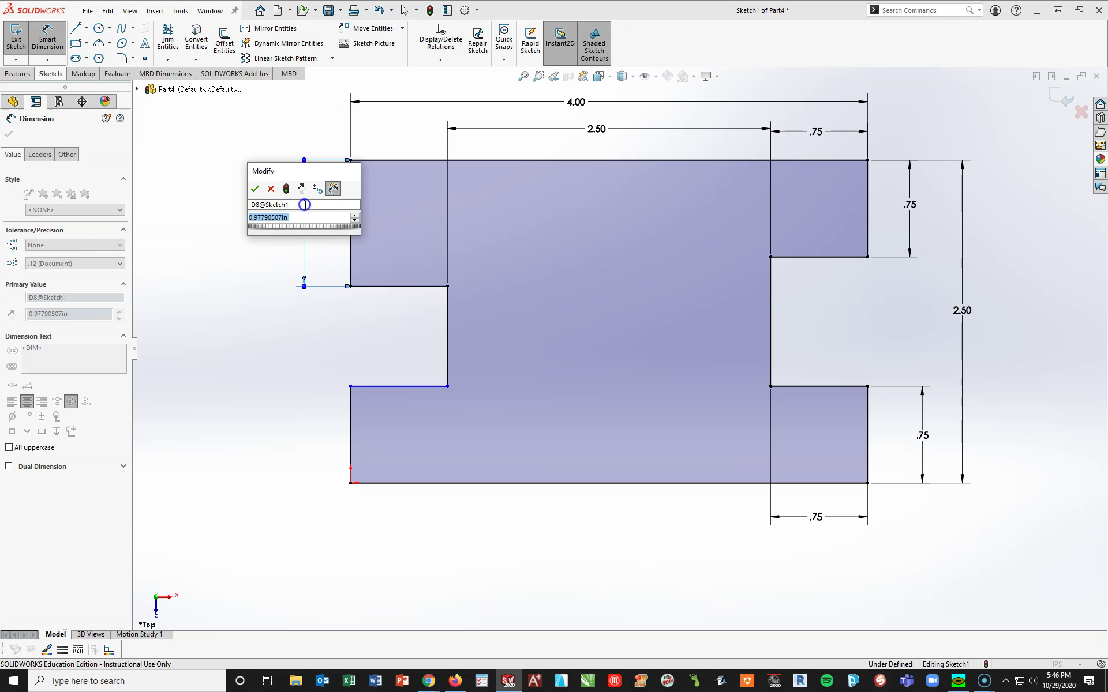
text(3/7)
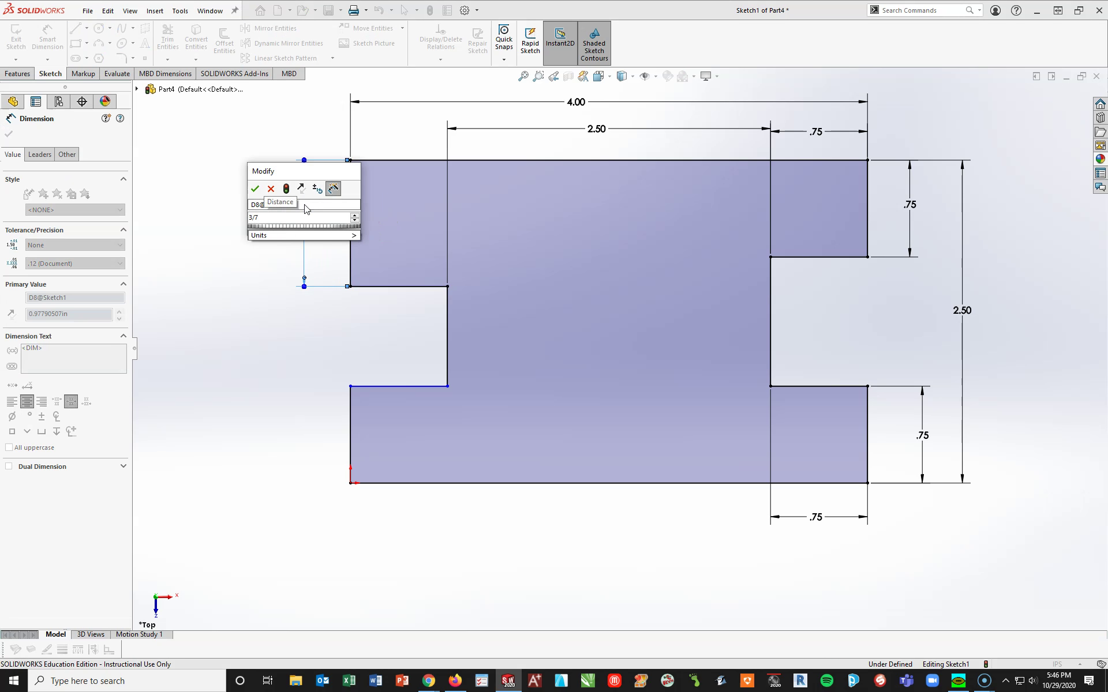
key(BackSpace)
text(4)
key(Return)
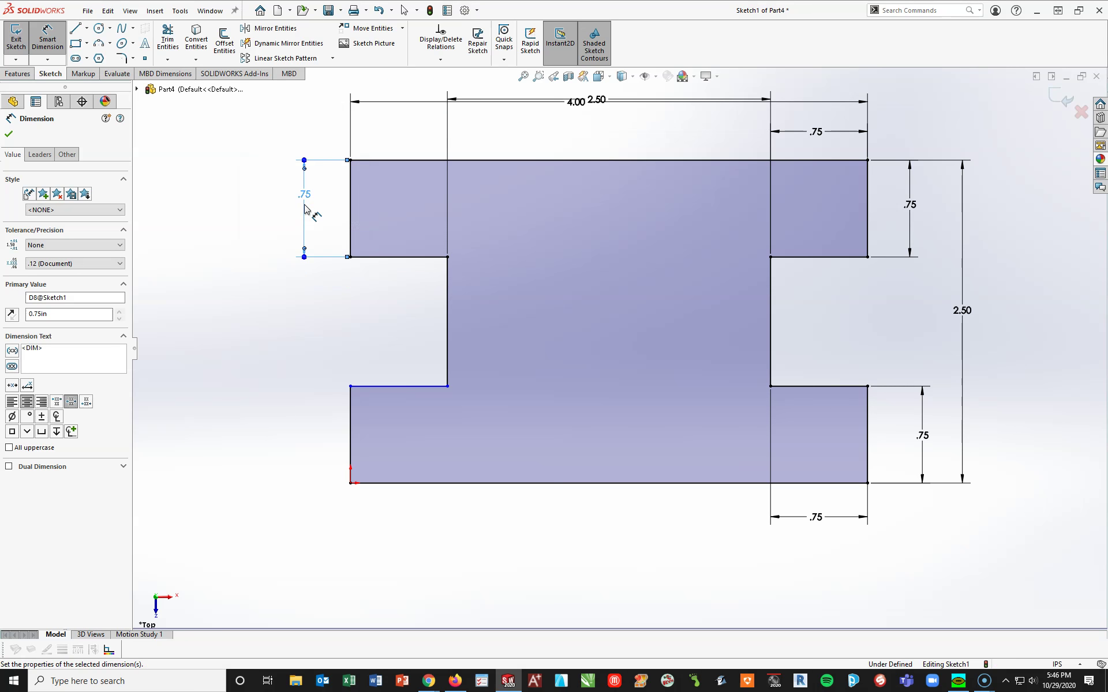
click(349, 454)
click(297, 451)
text(3)
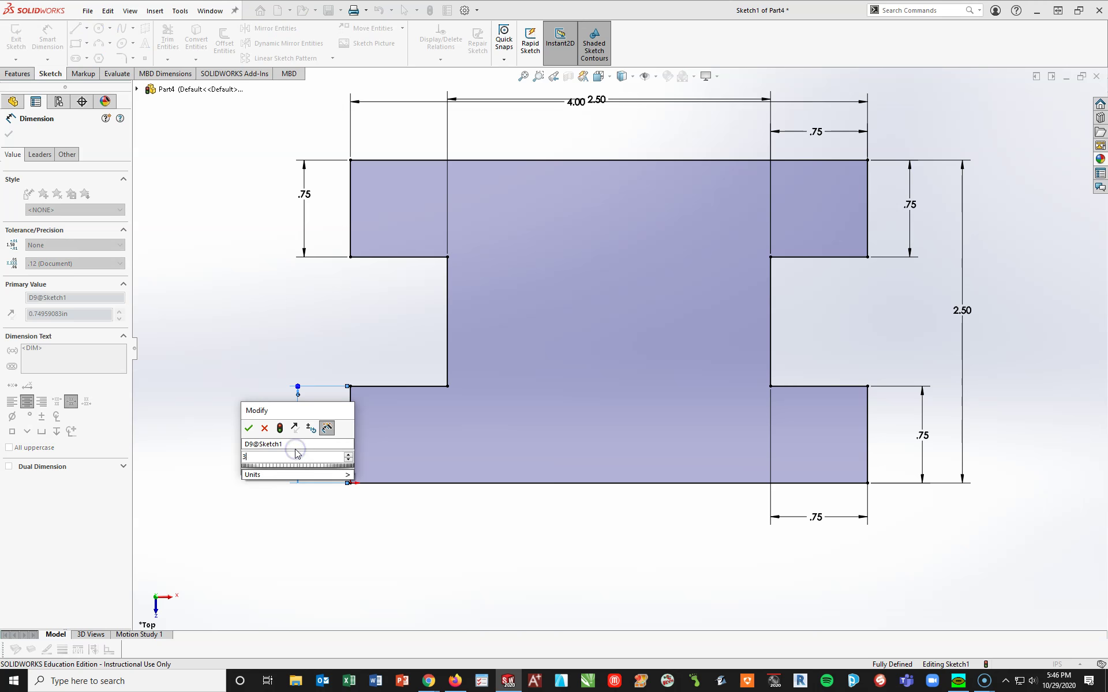
text(/4)
key(Return)
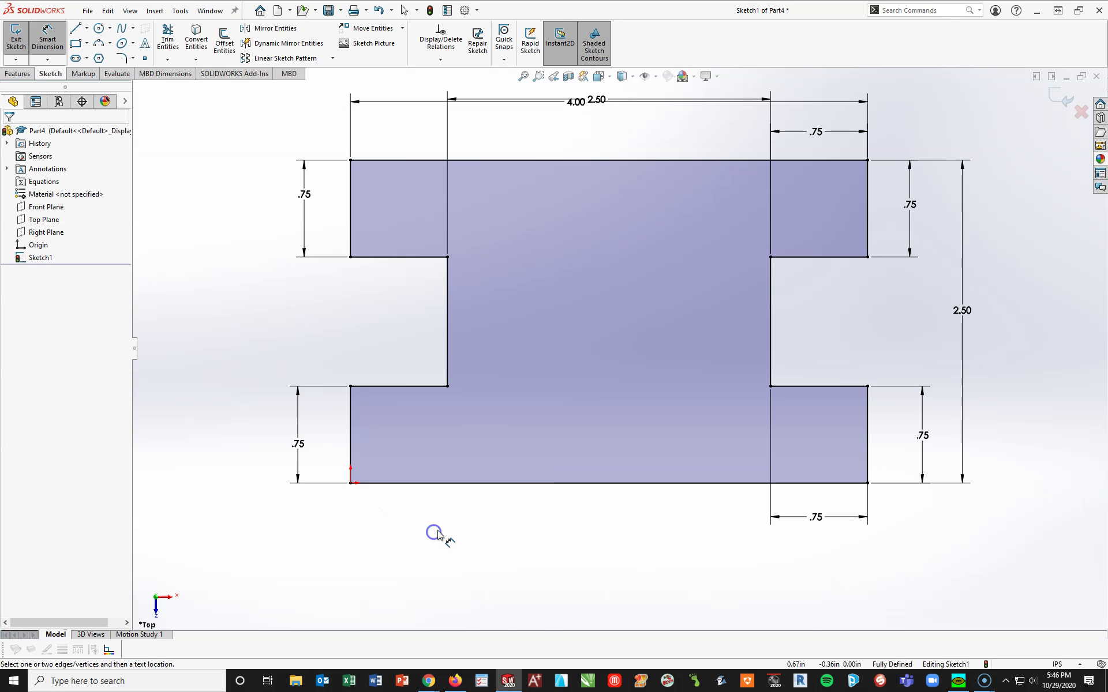
- Drag the 4.00 and top-right .75 dimensions upward to clear the overlap, then zoom to fit
scroll(588, 144, down, 3)
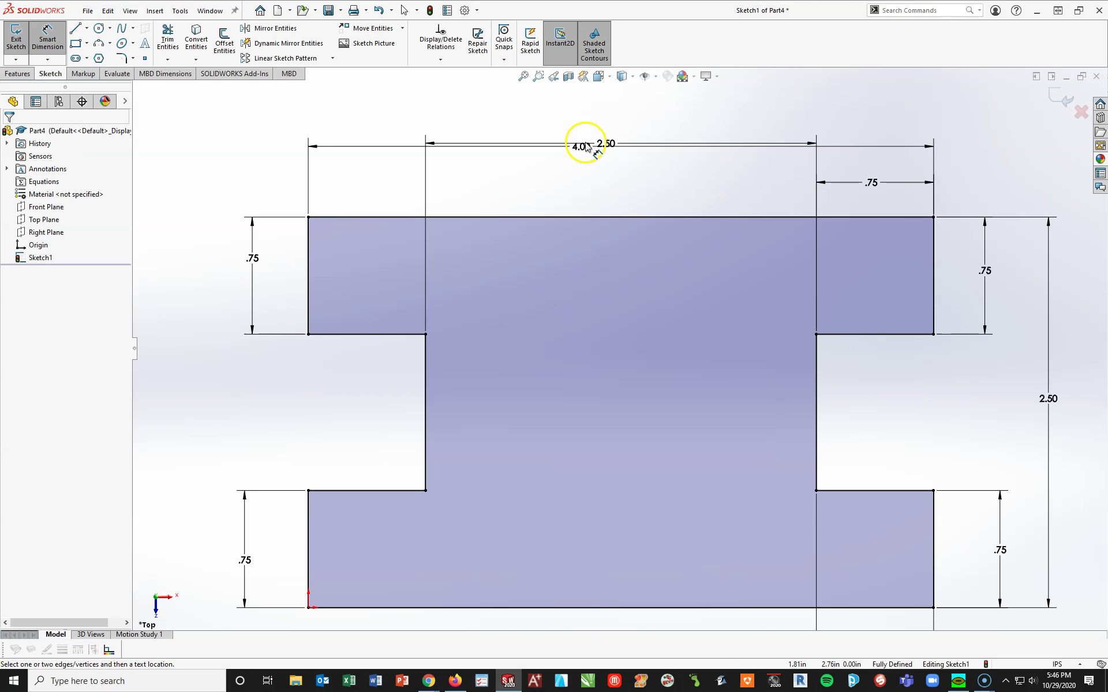
drag(580, 148, 613, 115)
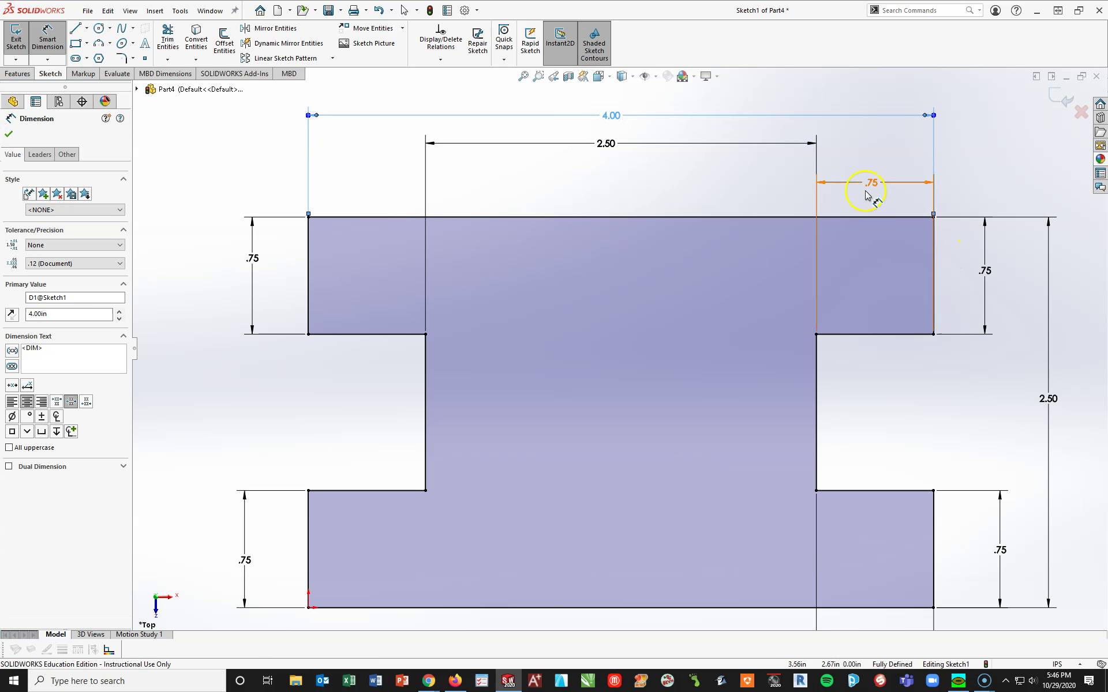
drag(867, 195, 870, 146)
key(f)
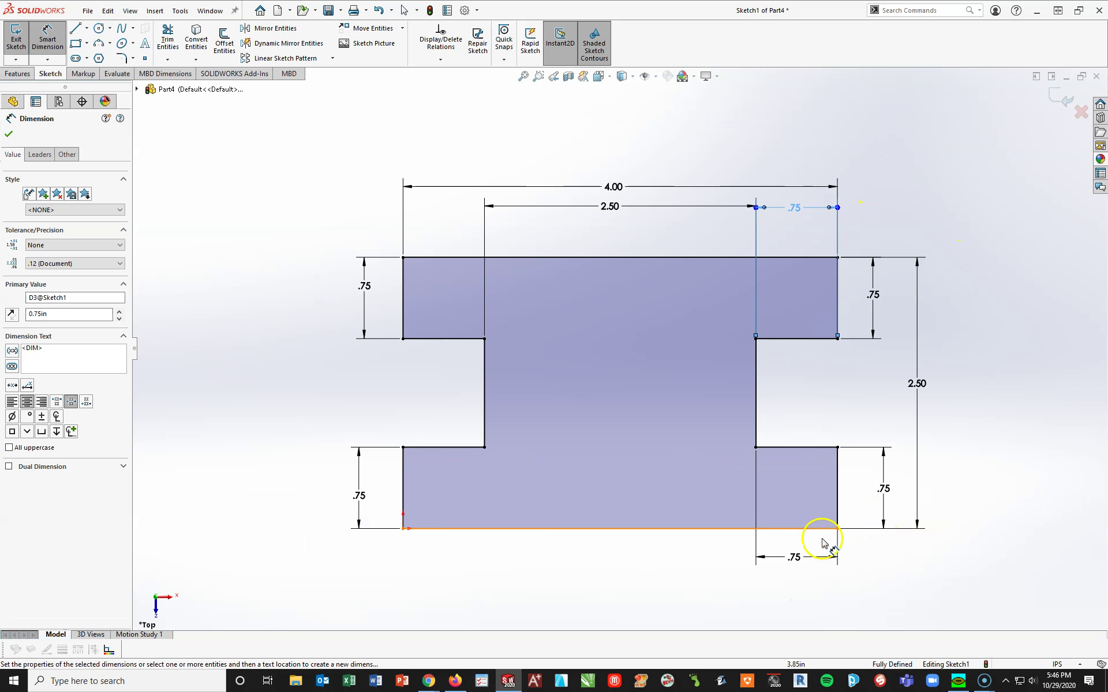
key(f)
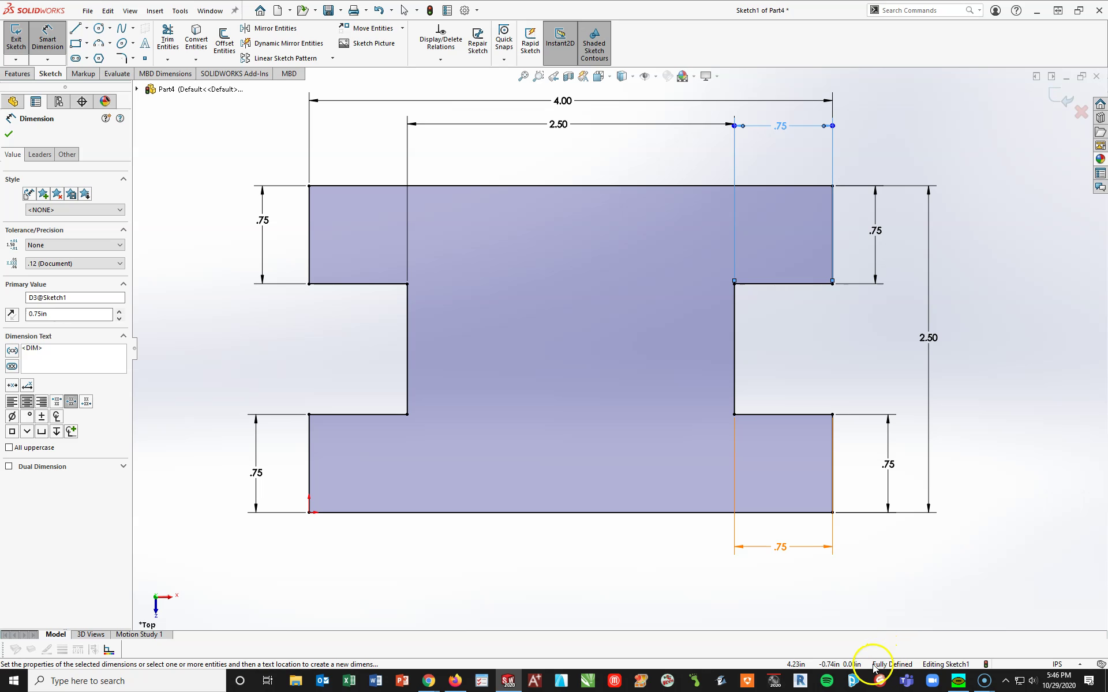
click(573, 595)
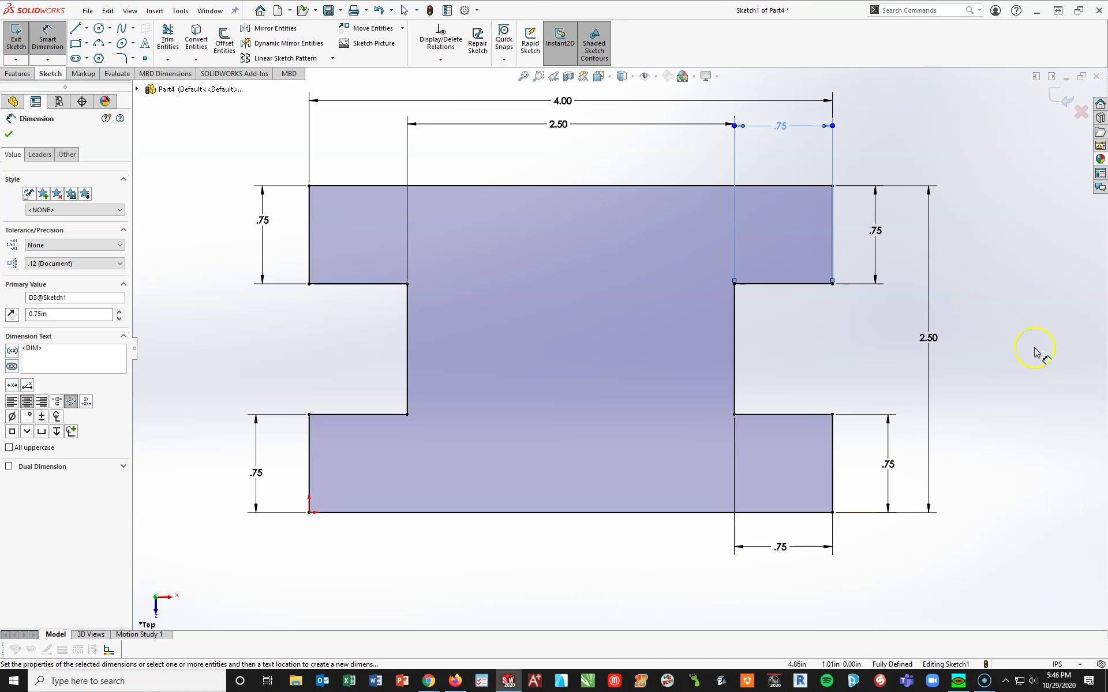
- Switch the CommandManager to the Features tab
scroll(617, 347, up, 2)
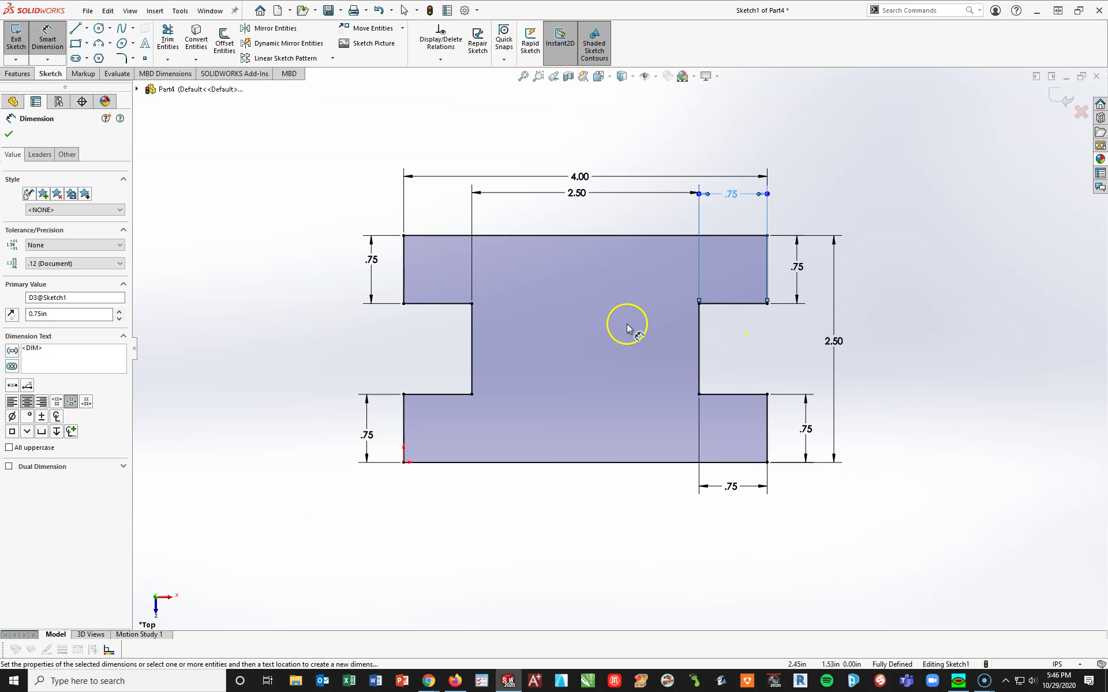
scroll(627, 328, down, 2)
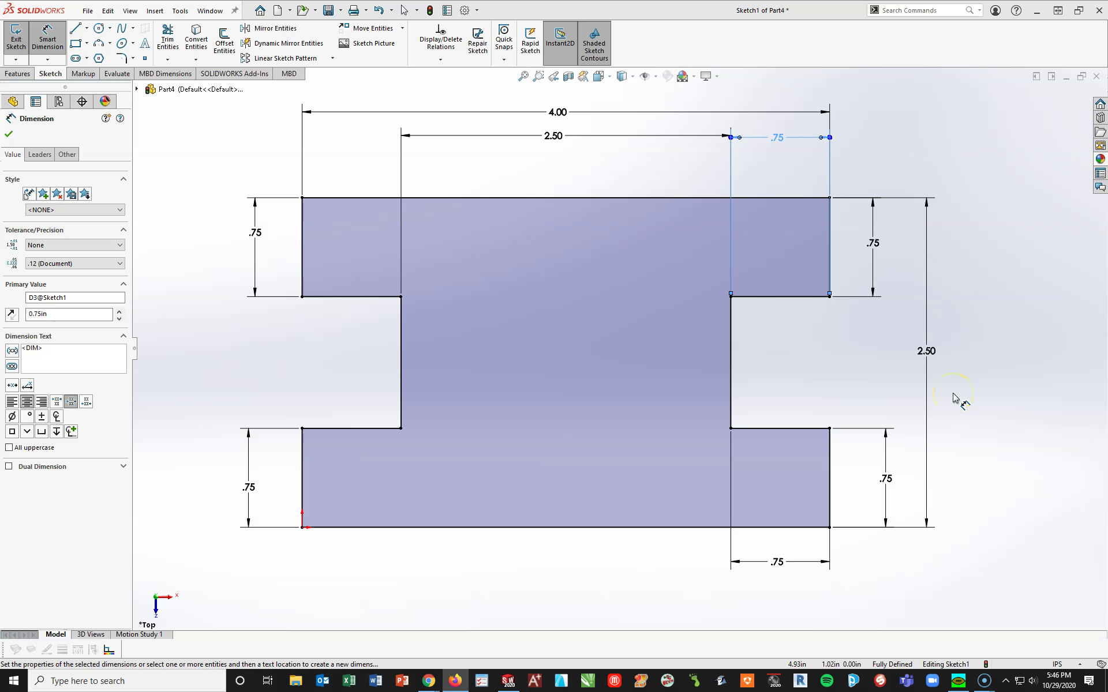
click(11, 75)
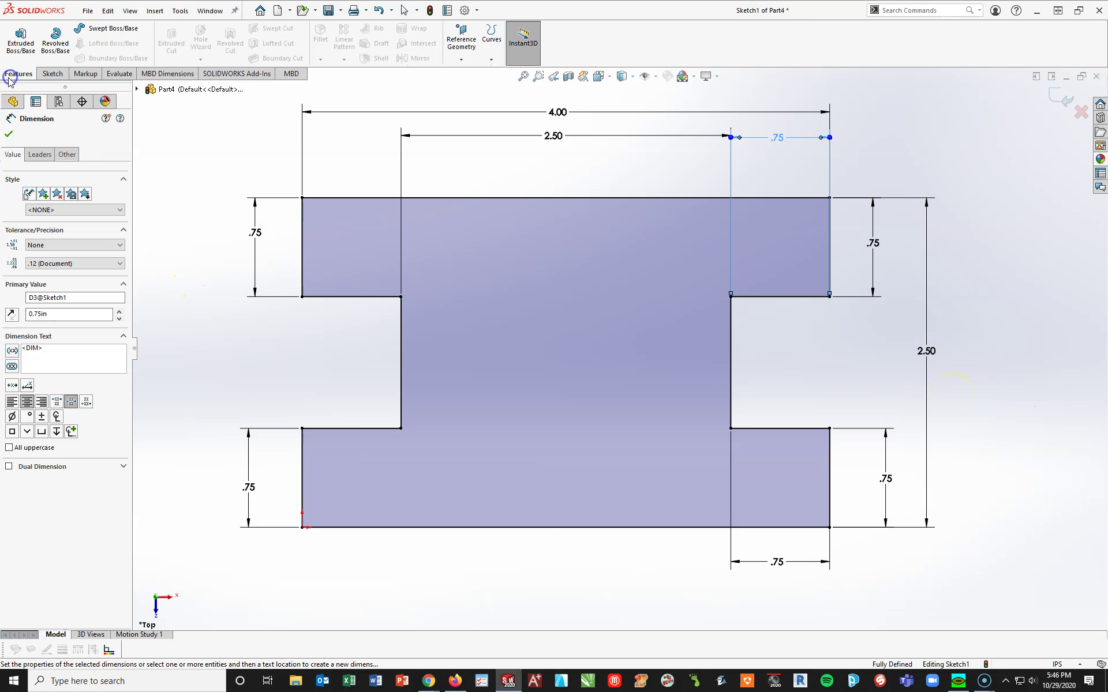
- Start an Extruded Boss/Base on Sketch1 and switch to the Gold D Temp PDF for its 1 1/4" height
click(19, 42)
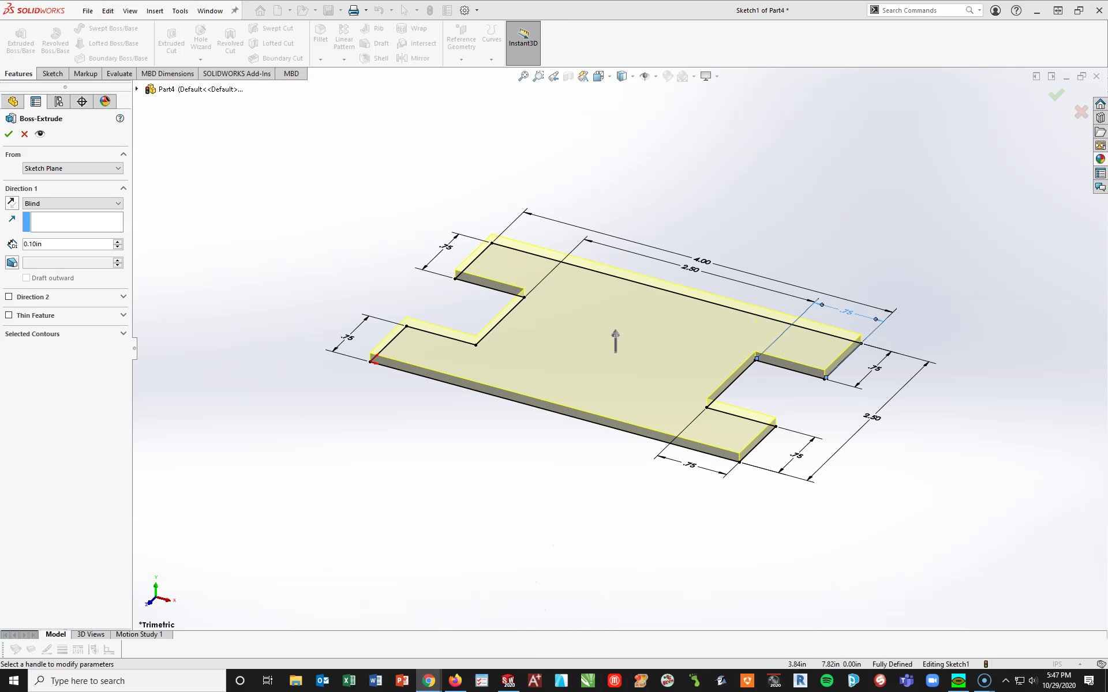
key(alt+Tab)
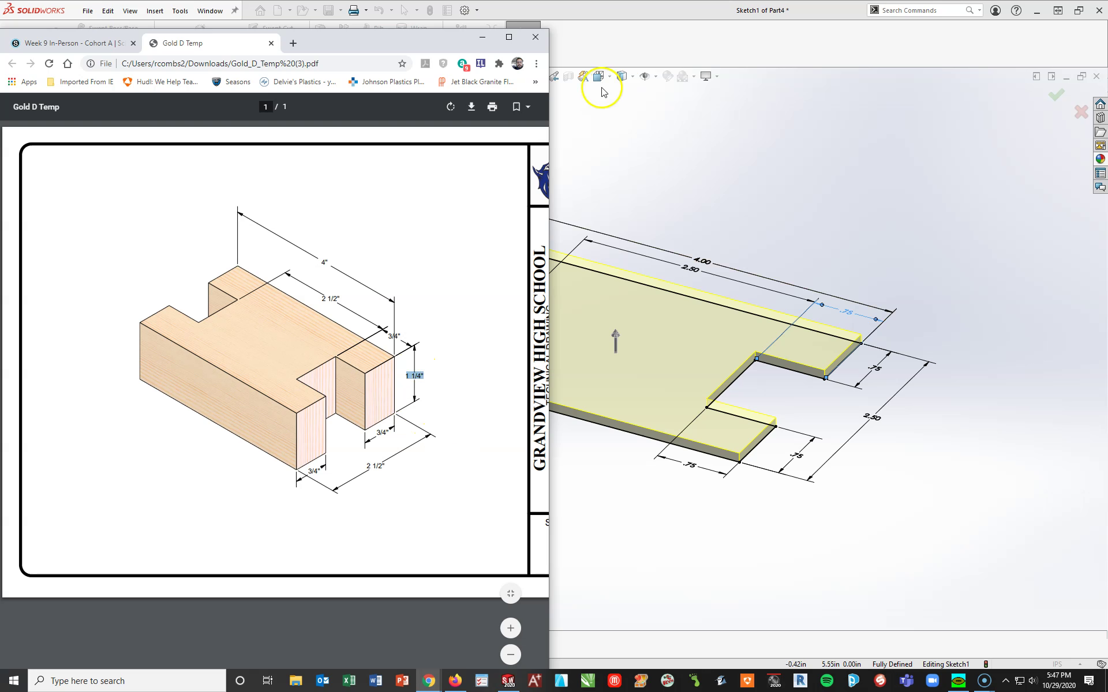
- Try a 1.25 in extrusion depth on the first extrude, then cancel it
click(482, 37)
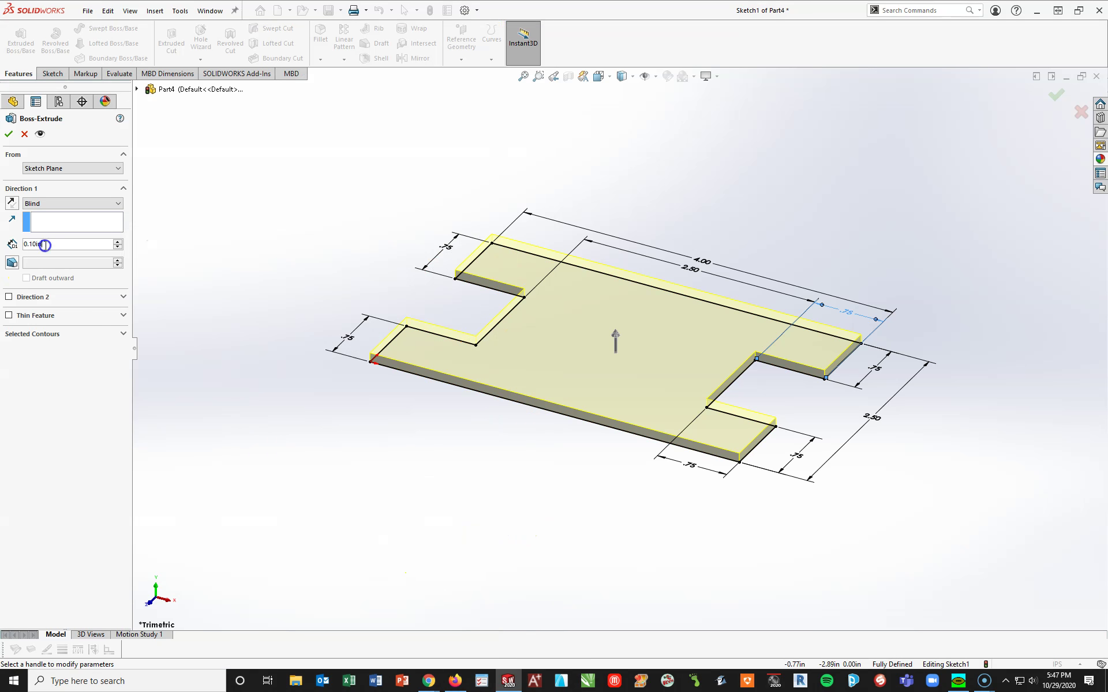
double_click(27, 244)
text(1.25)
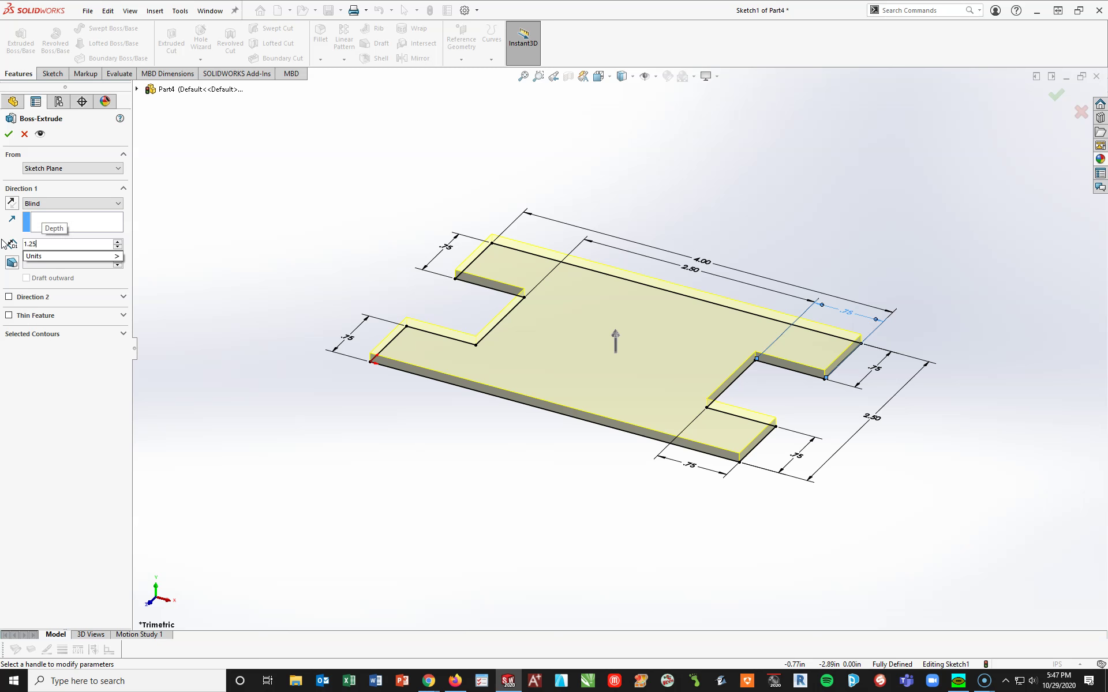
key(Return)
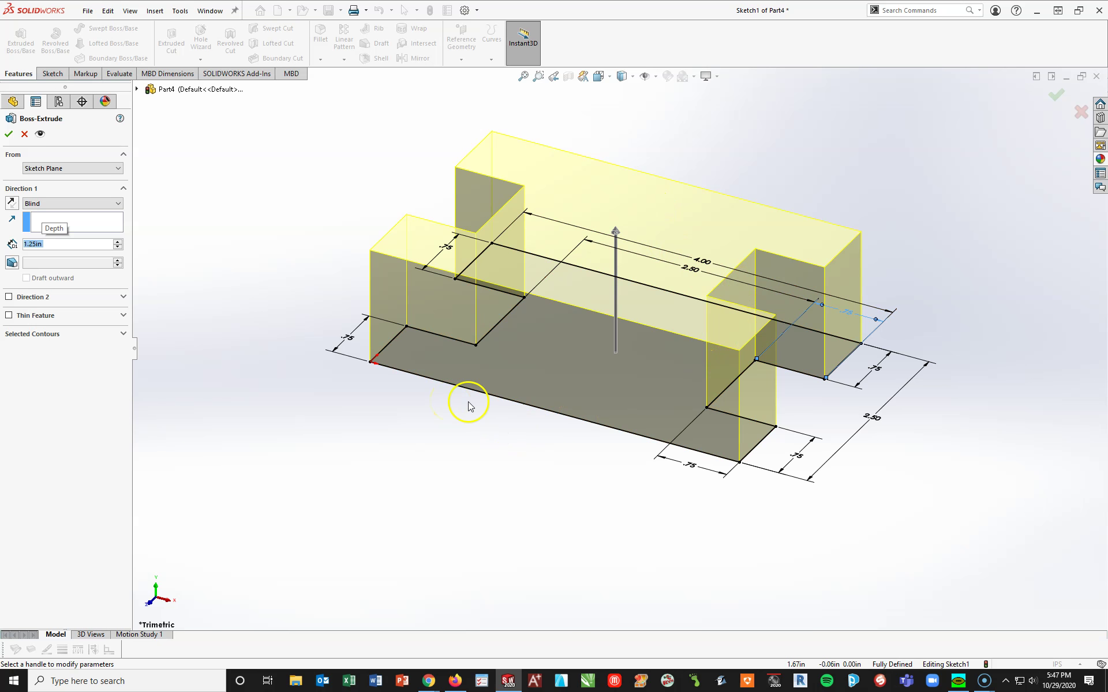
click(615, 232)
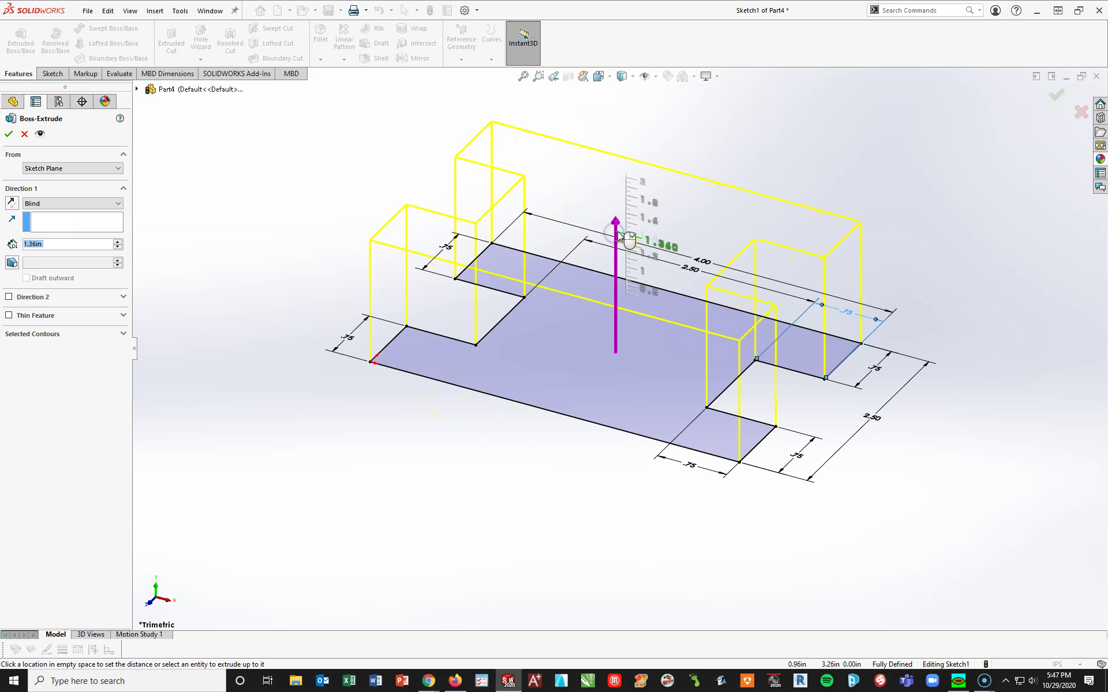
click(626, 240)
key(Escape)
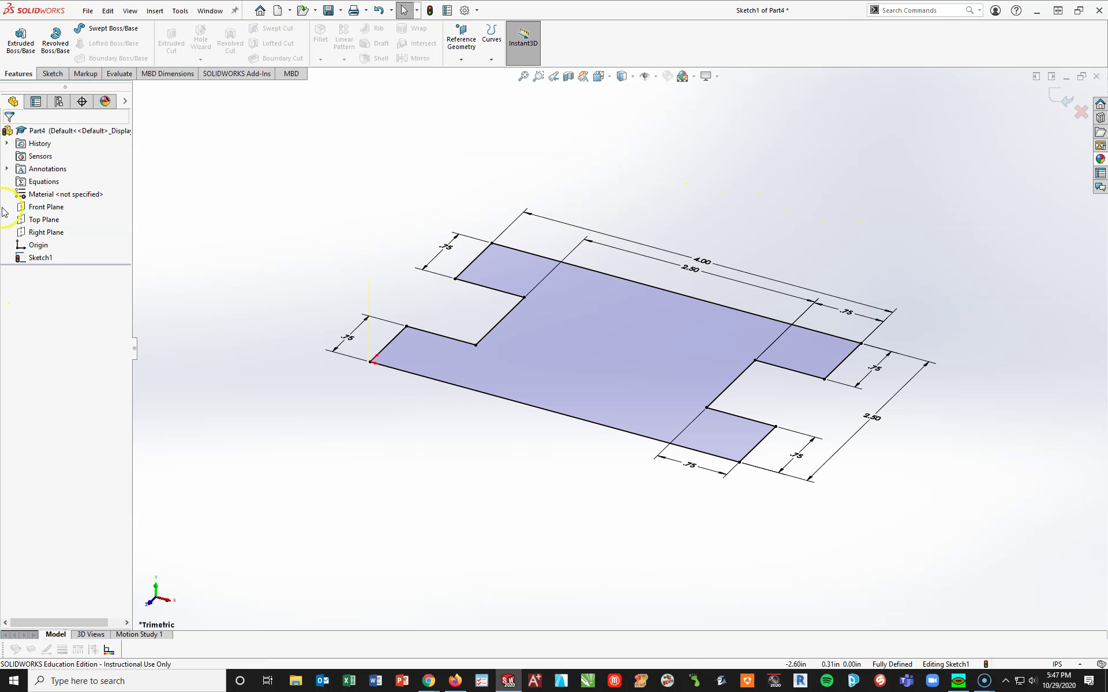
- Re-extrude the H-shaped sketch 1.25 in upward and confirm Boss-Extrude1
click(21, 41)
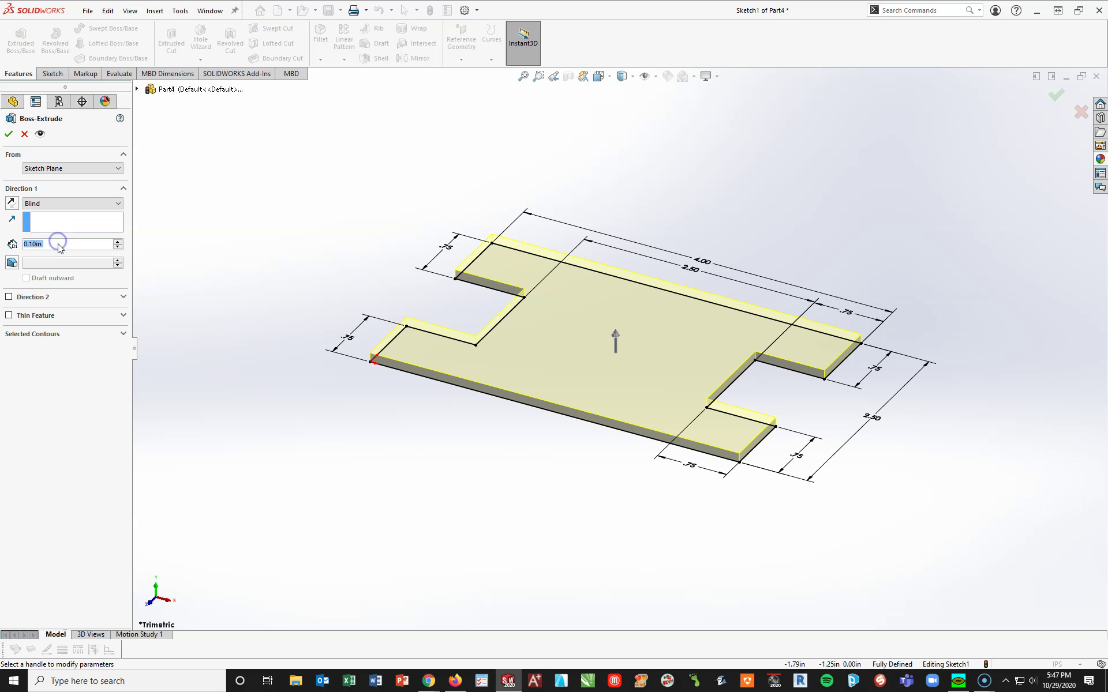
text(1.25)
key(Return)
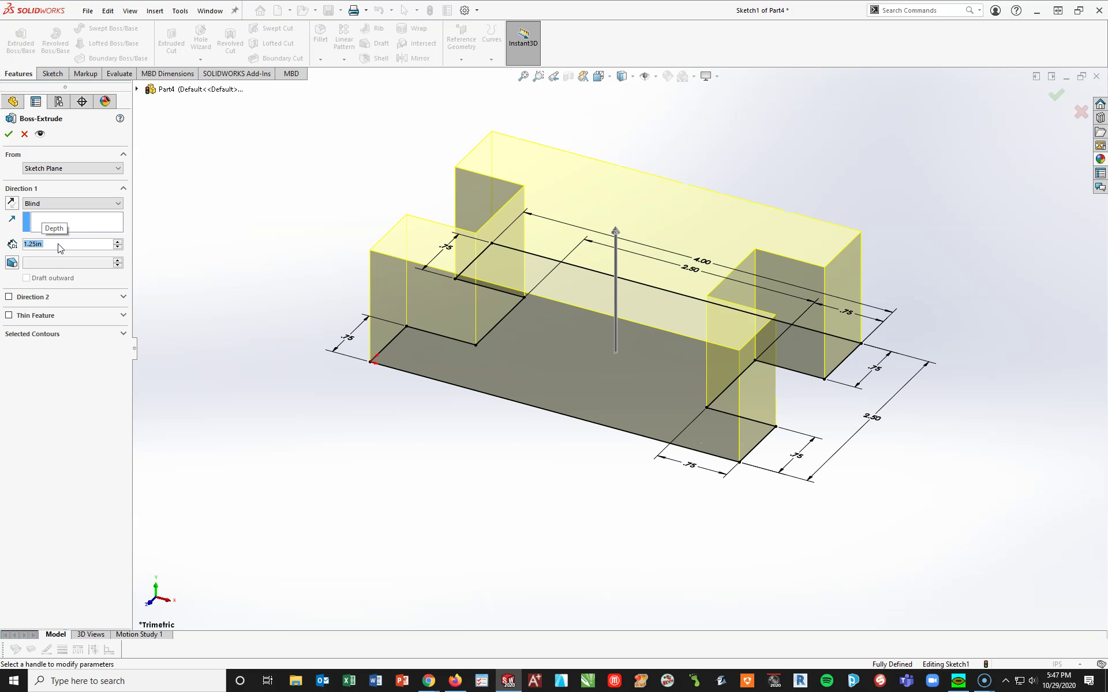
click(11, 203)
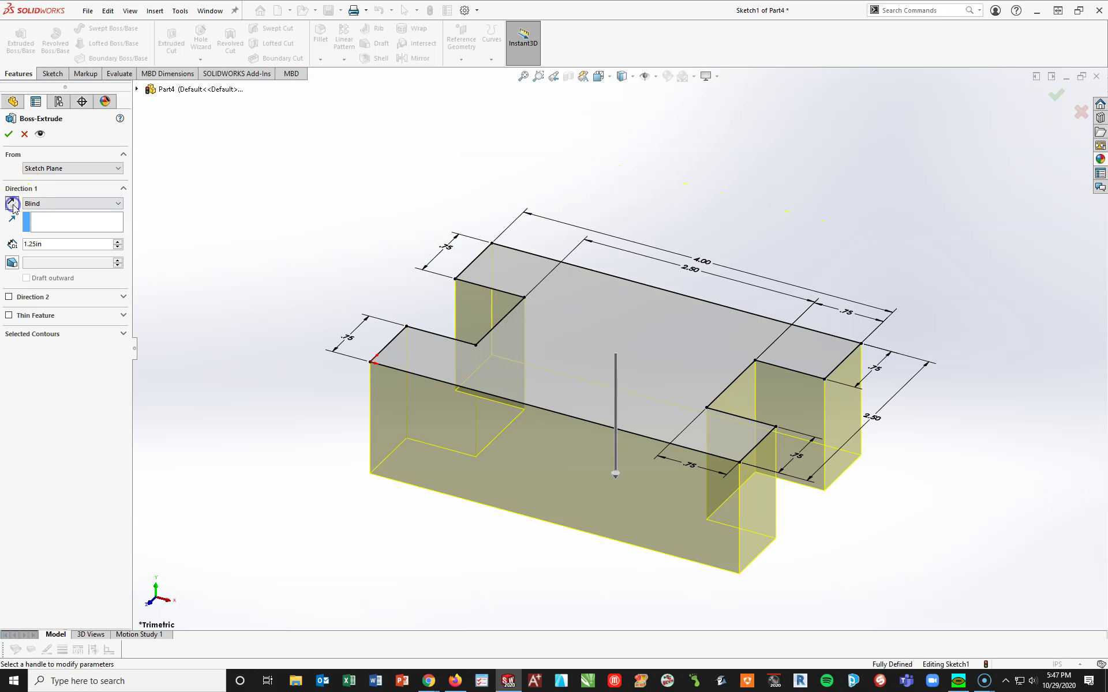
click(13, 204)
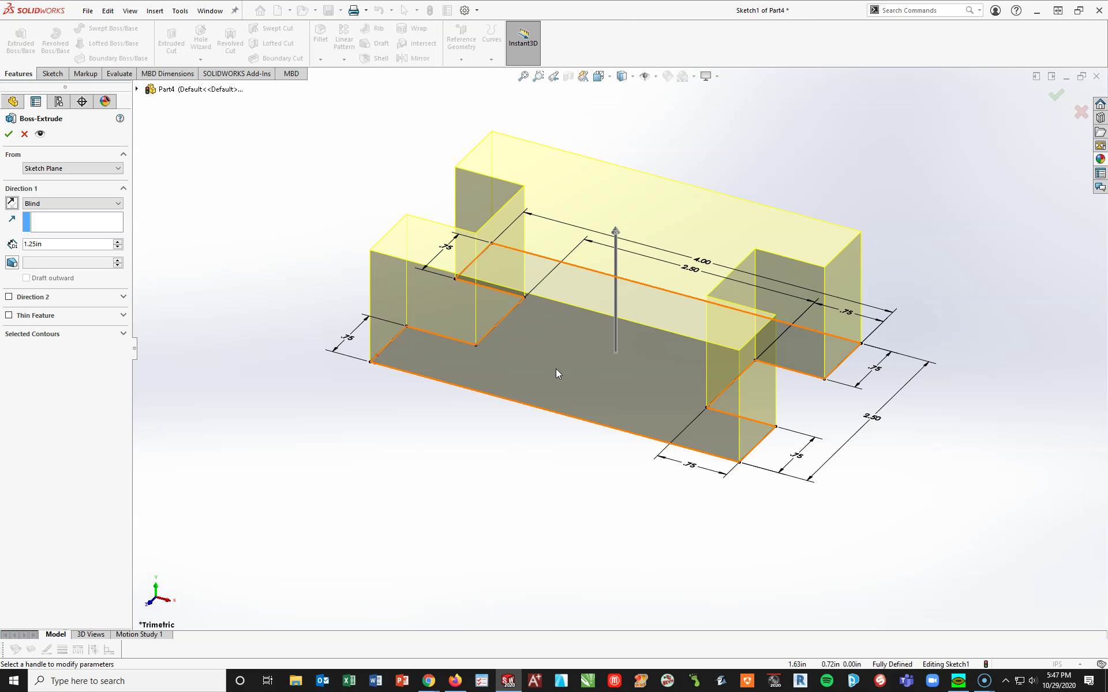
click(741, 440)
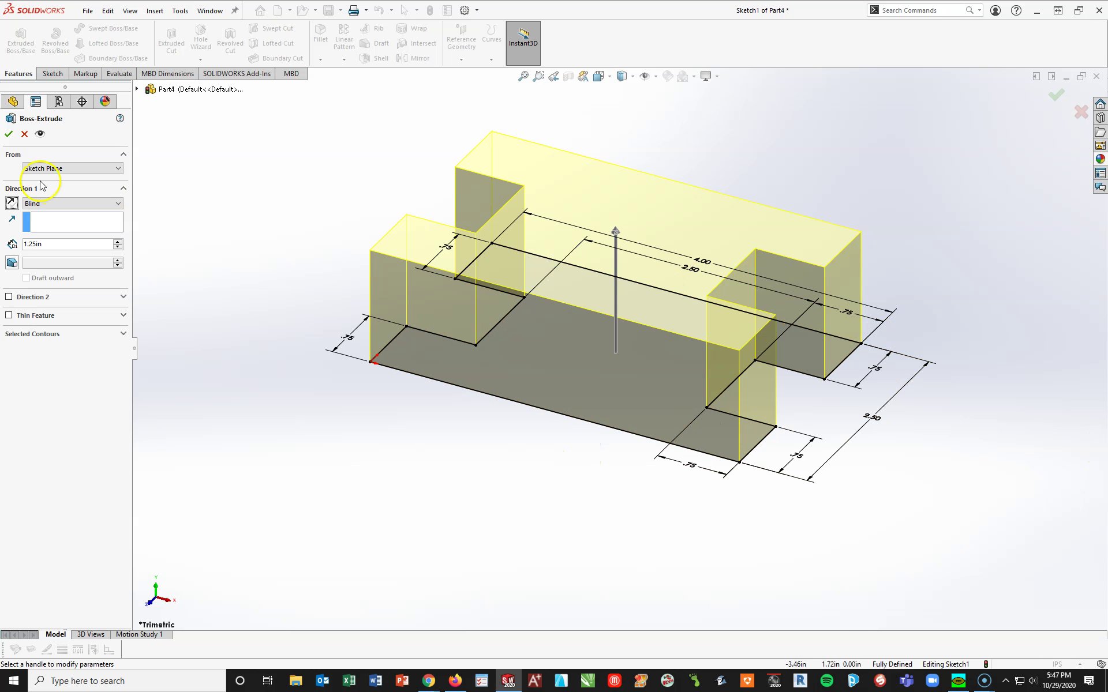
click(9, 134)
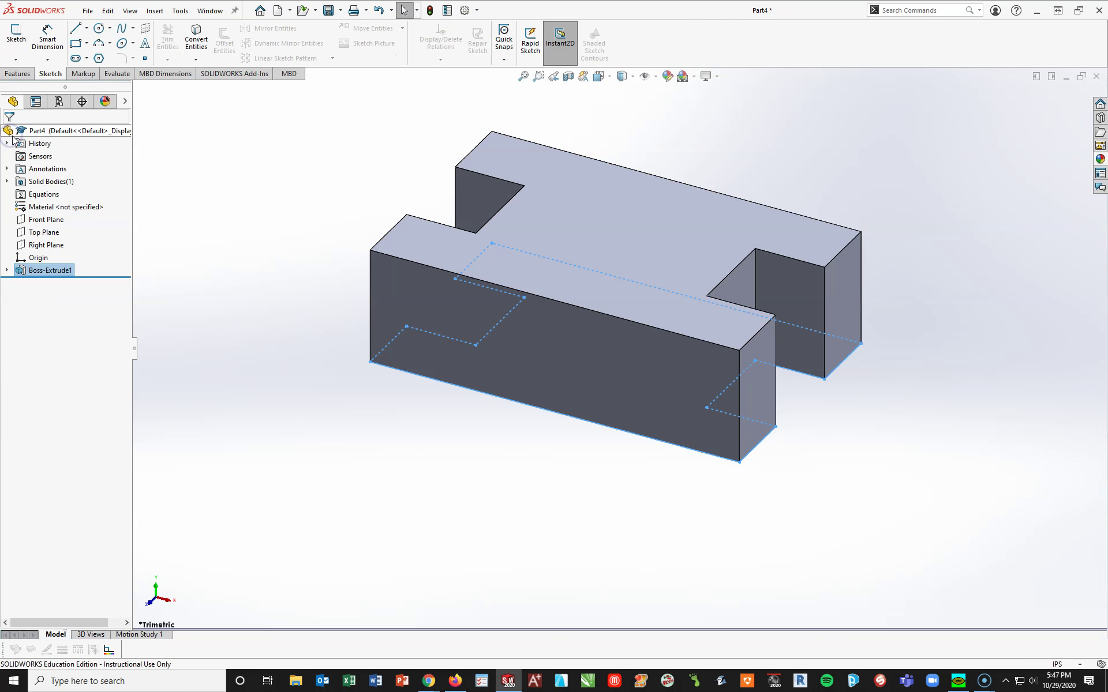
click(515, 547)
key(f)
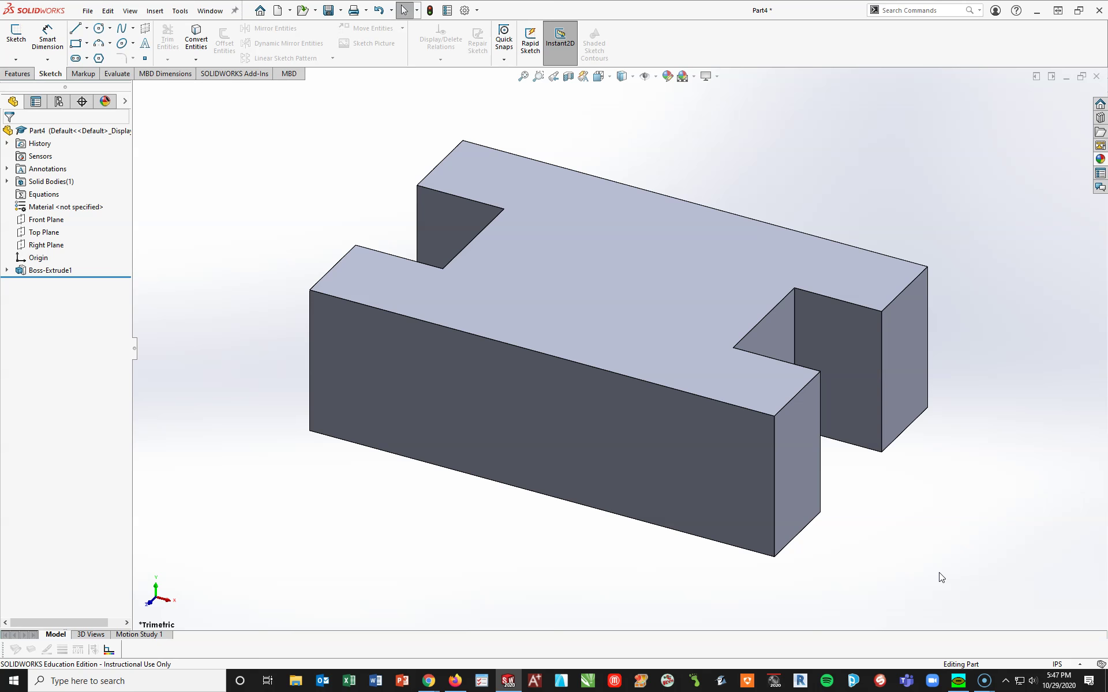
mouse_move(428, 679)
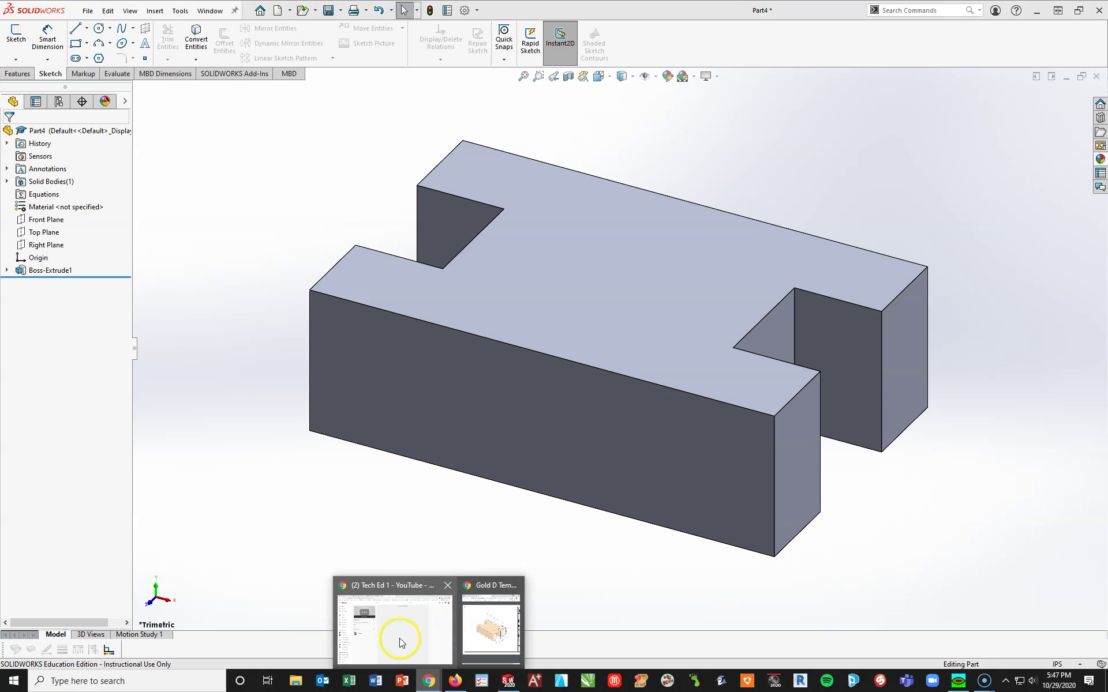
click(491, 628)
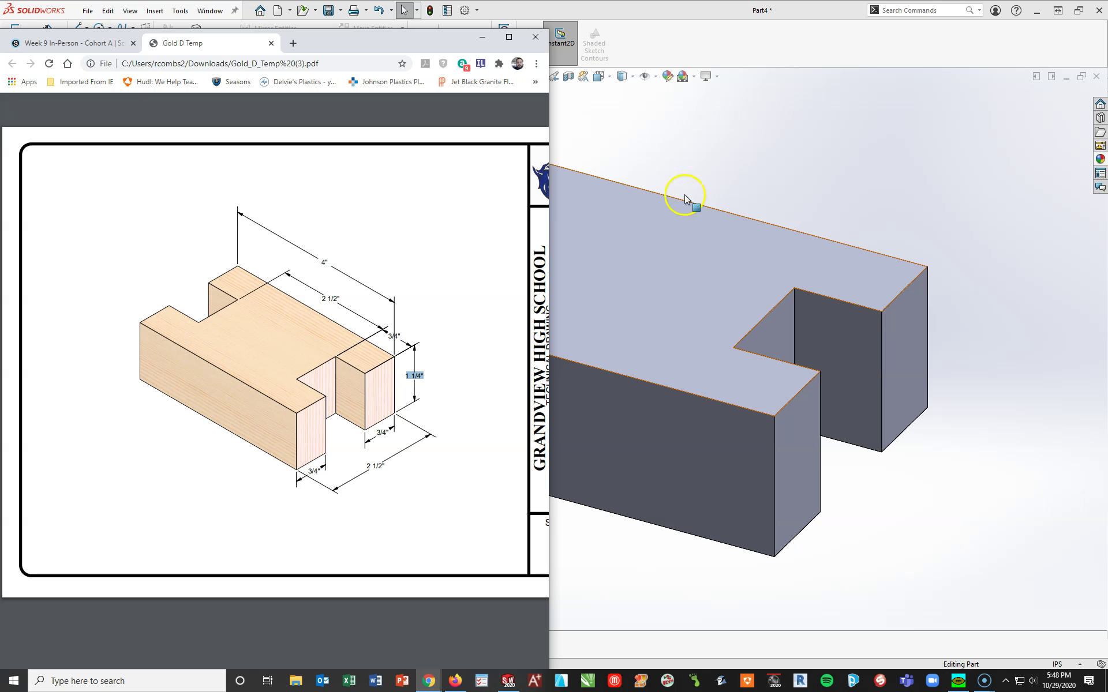
click(484, 39)
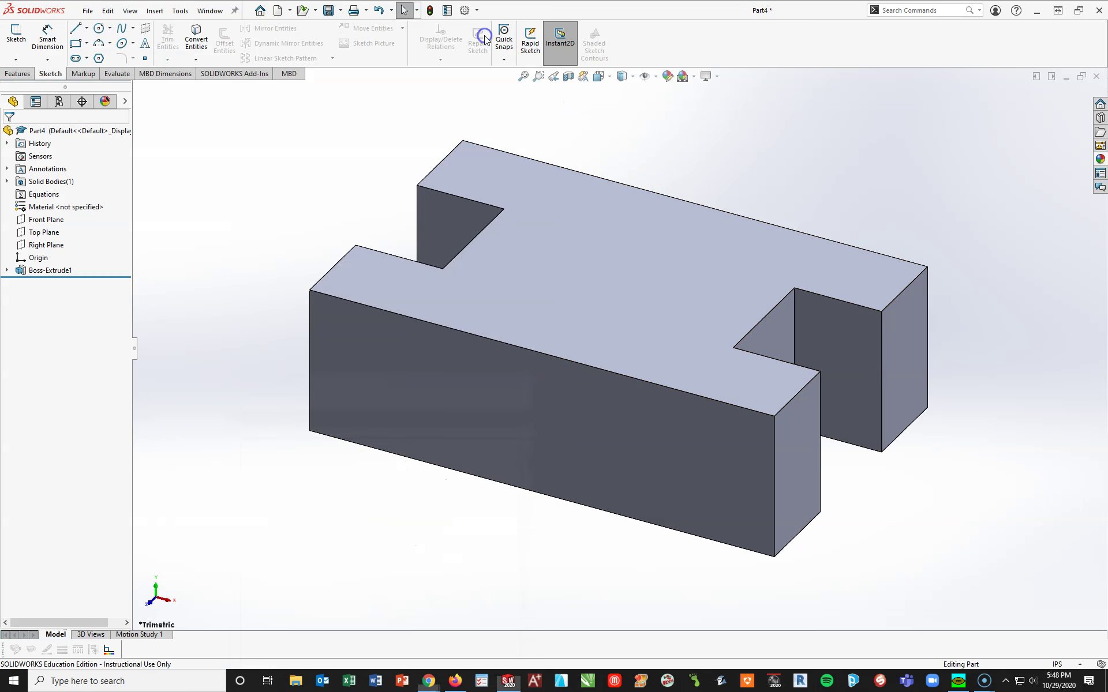
- Assign Pine from the Woods material category to the H-shaped block
right_click(25, 208)
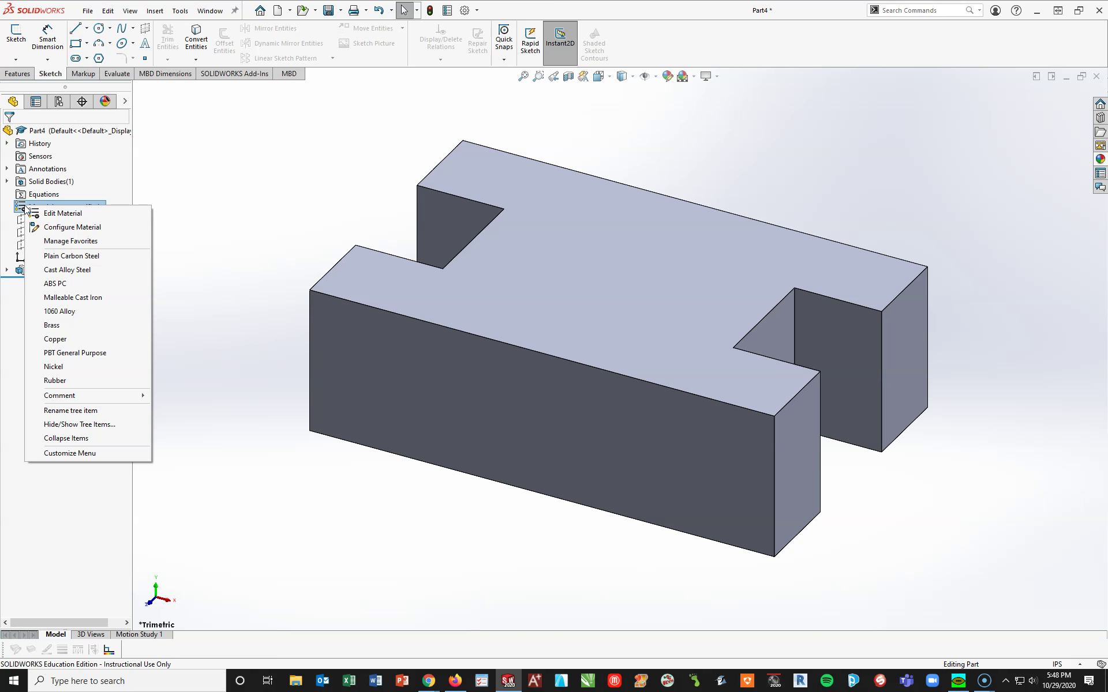
click(36, 213)
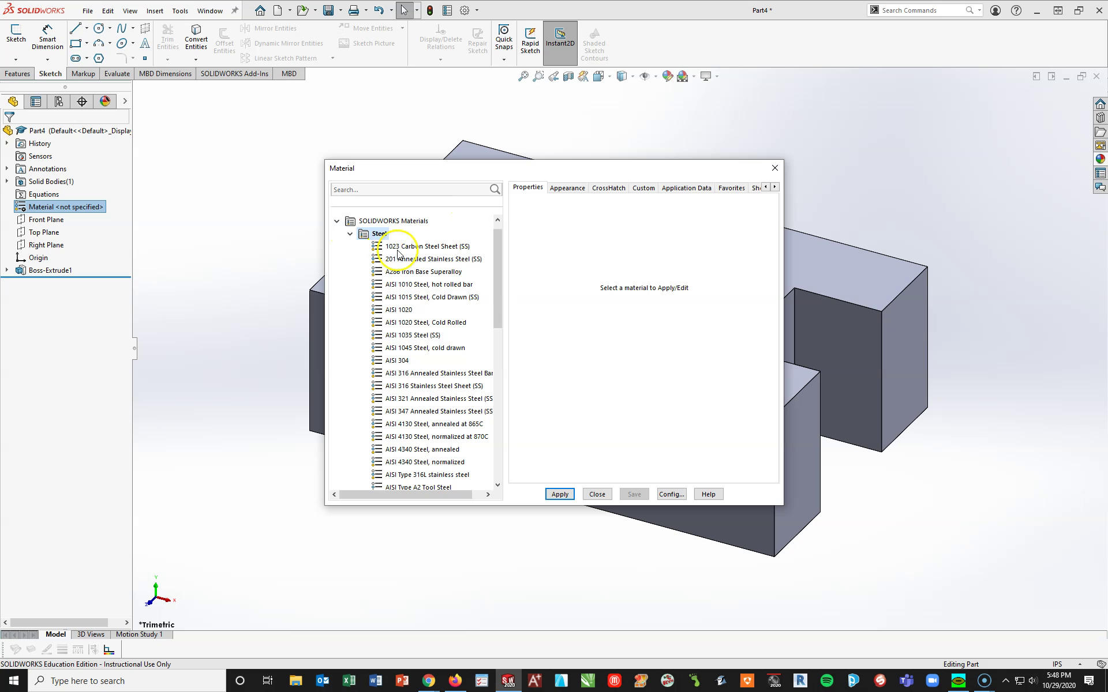
click(350, 234)
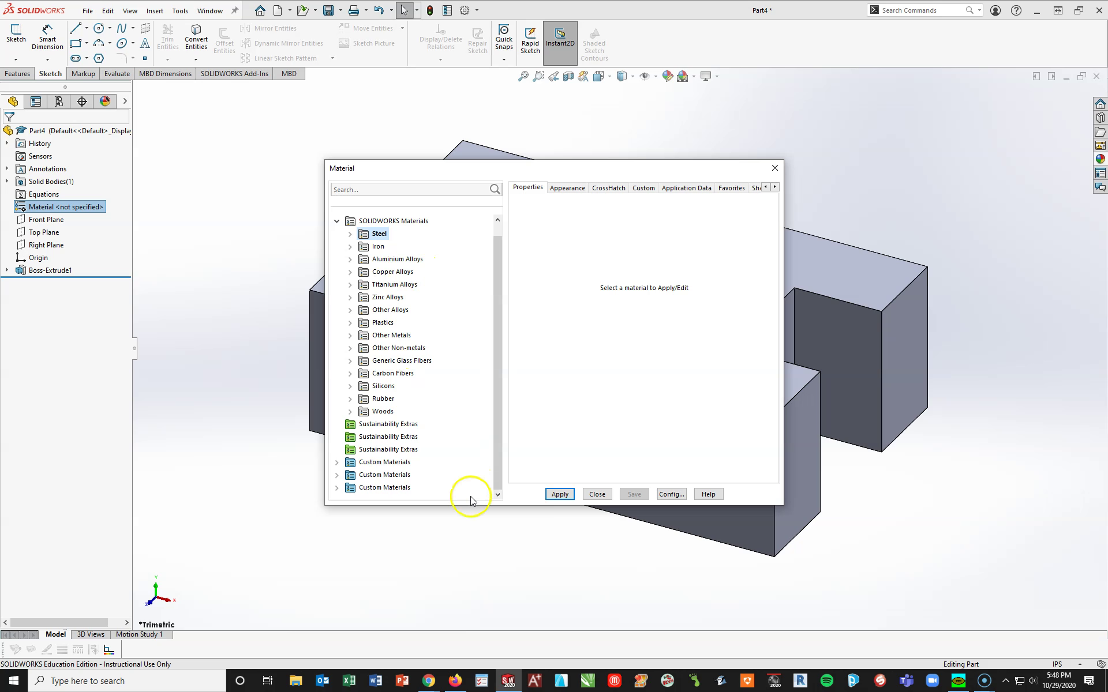
click(350, 412)
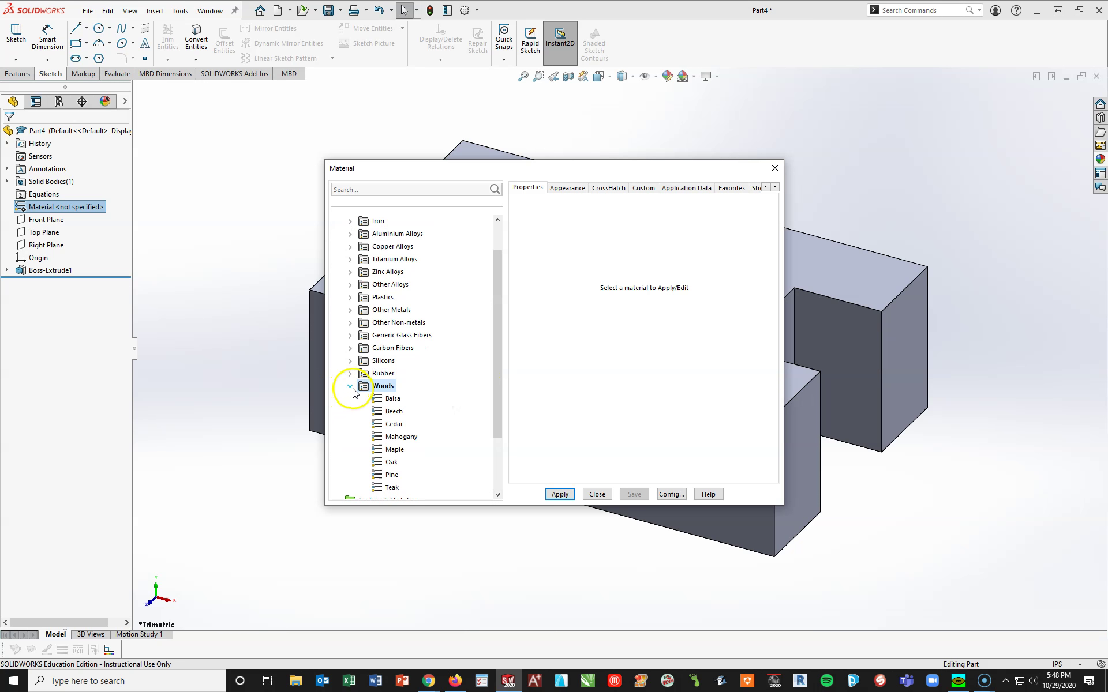
click(377, 477)
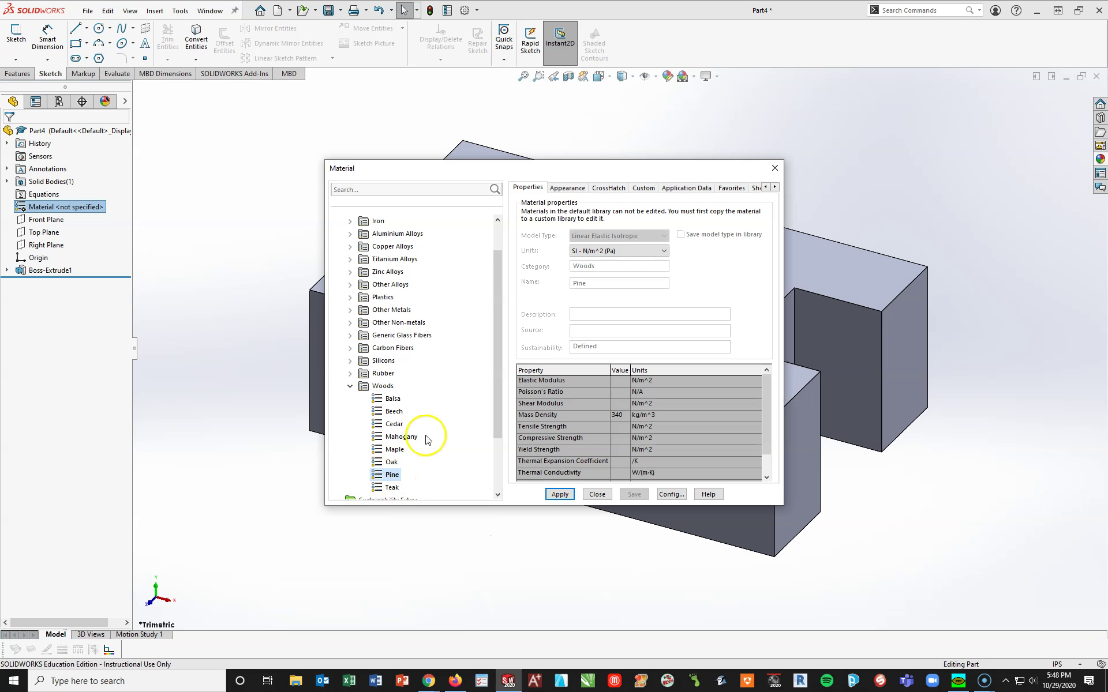
drag(540, 171, 239, 92)
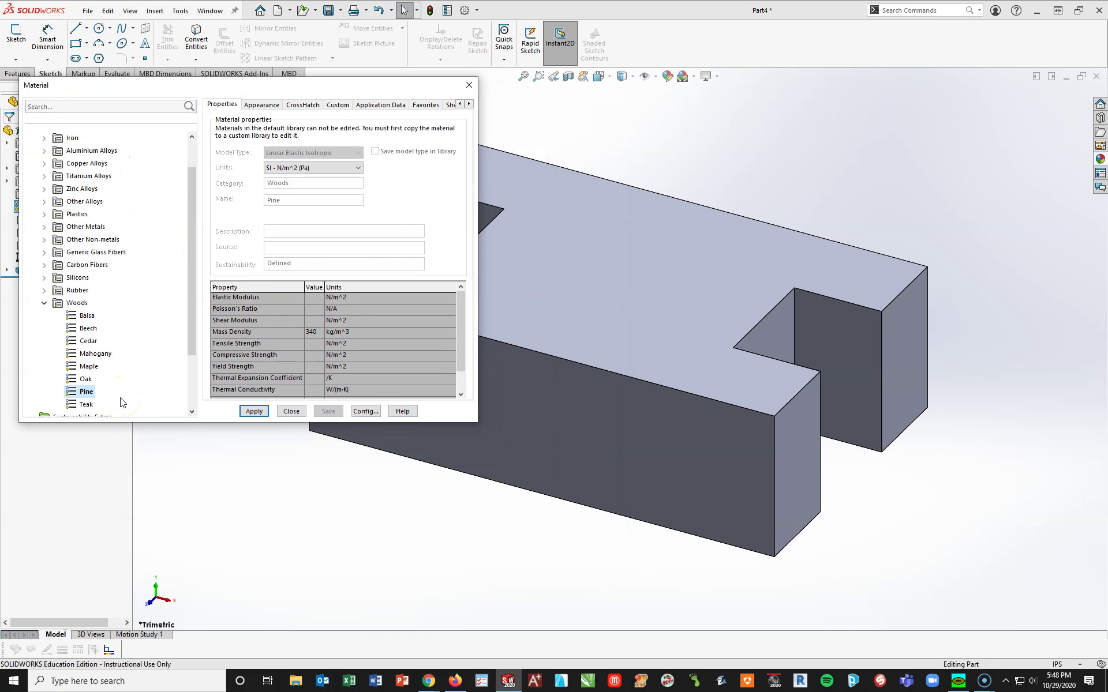
click(254, 411)
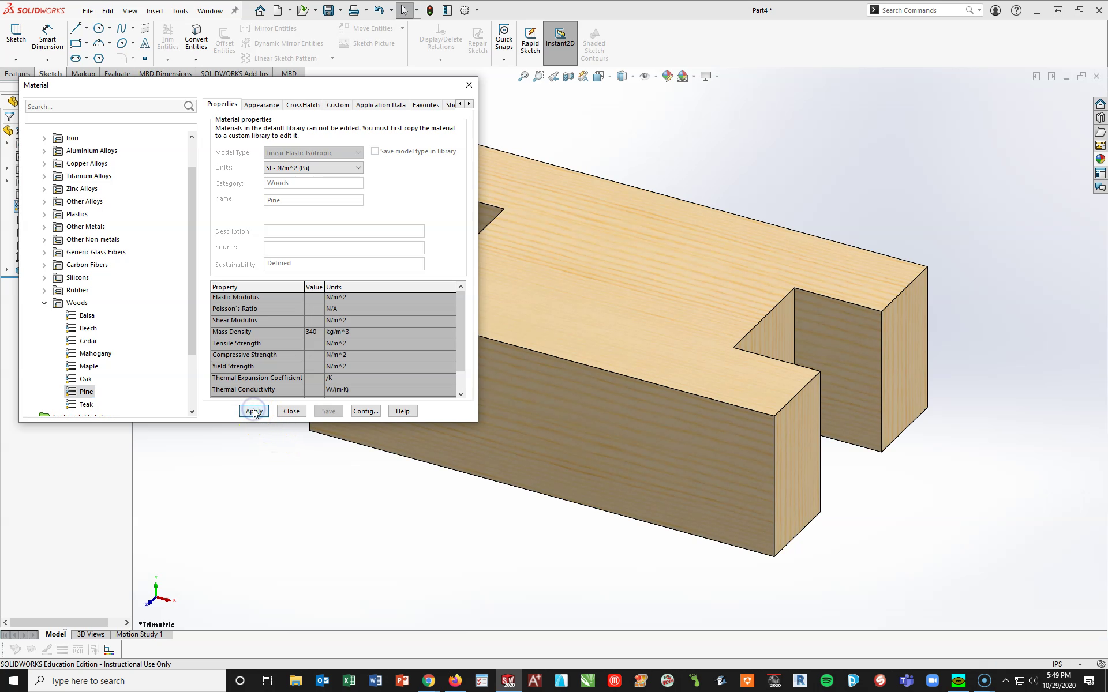
click(303, 415)
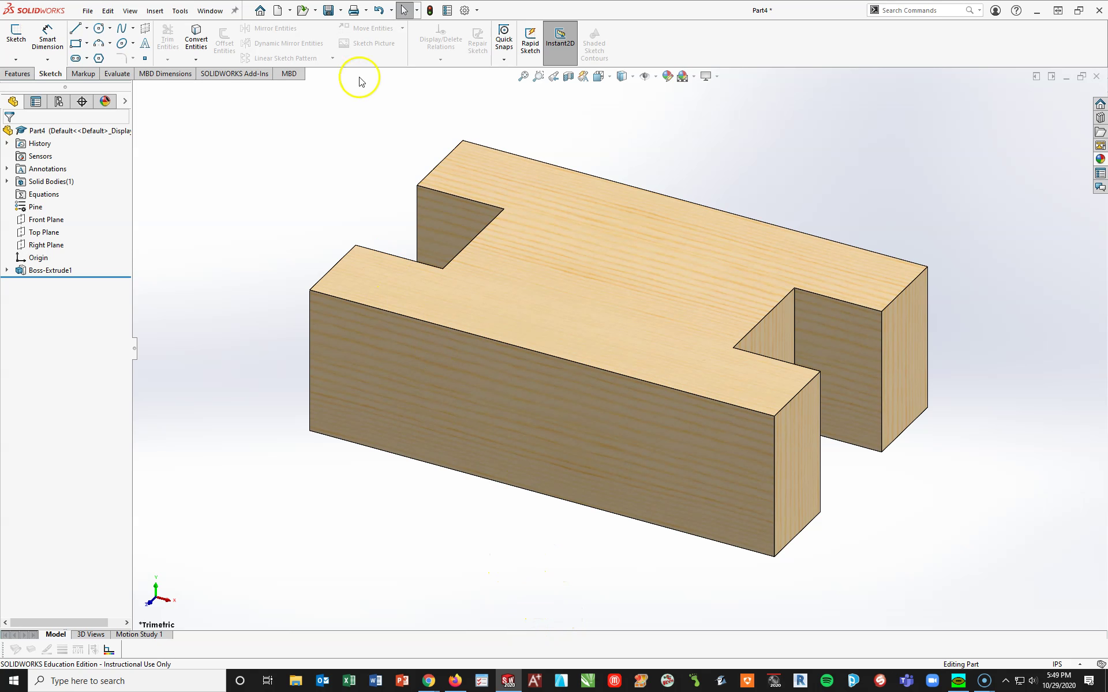
click(340, 11)
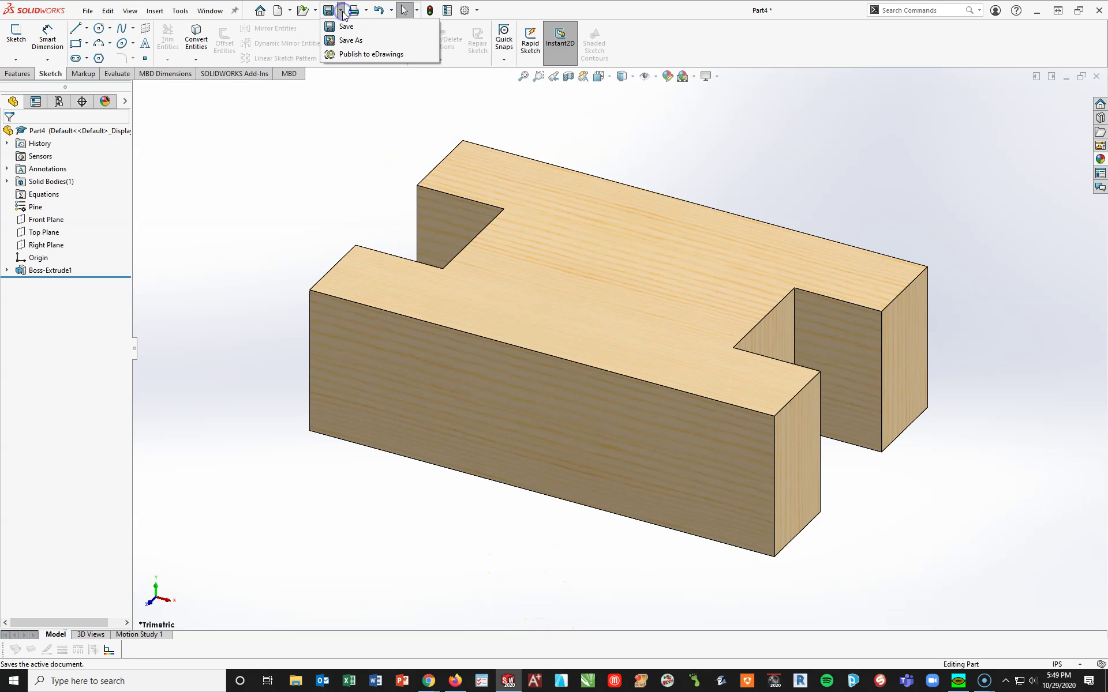
click(344, 41)
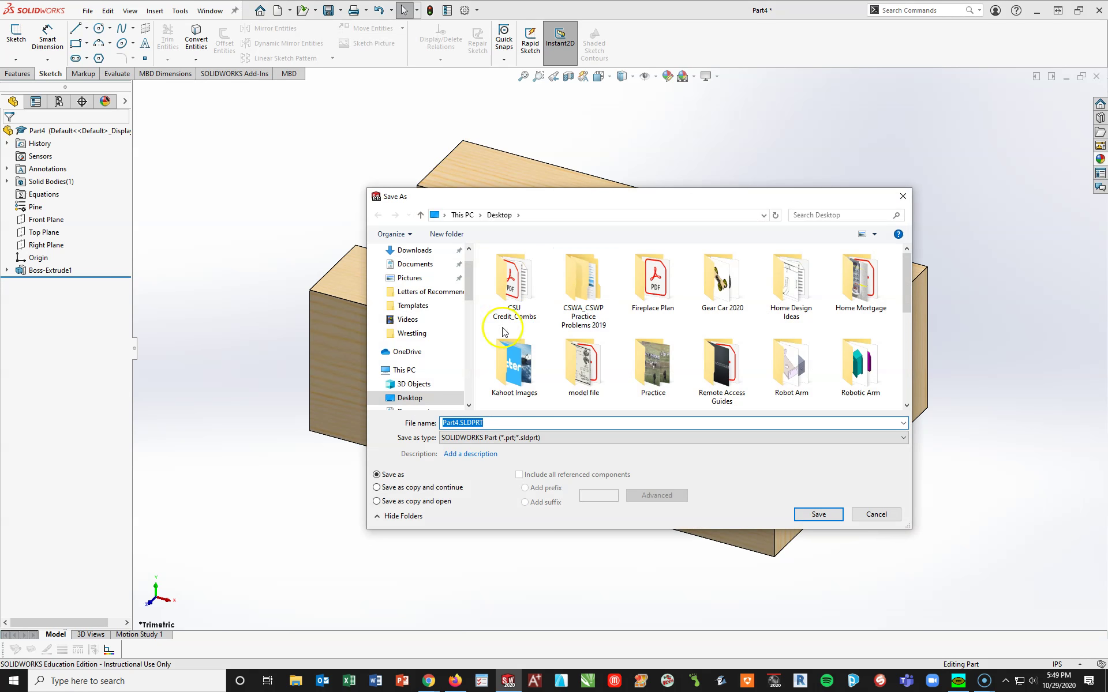
mouse_move(469, 280)
mouse_down()
mouse_move(476, 323)
mouse_move(459, 294)
mouse_up()
click(373, 287)
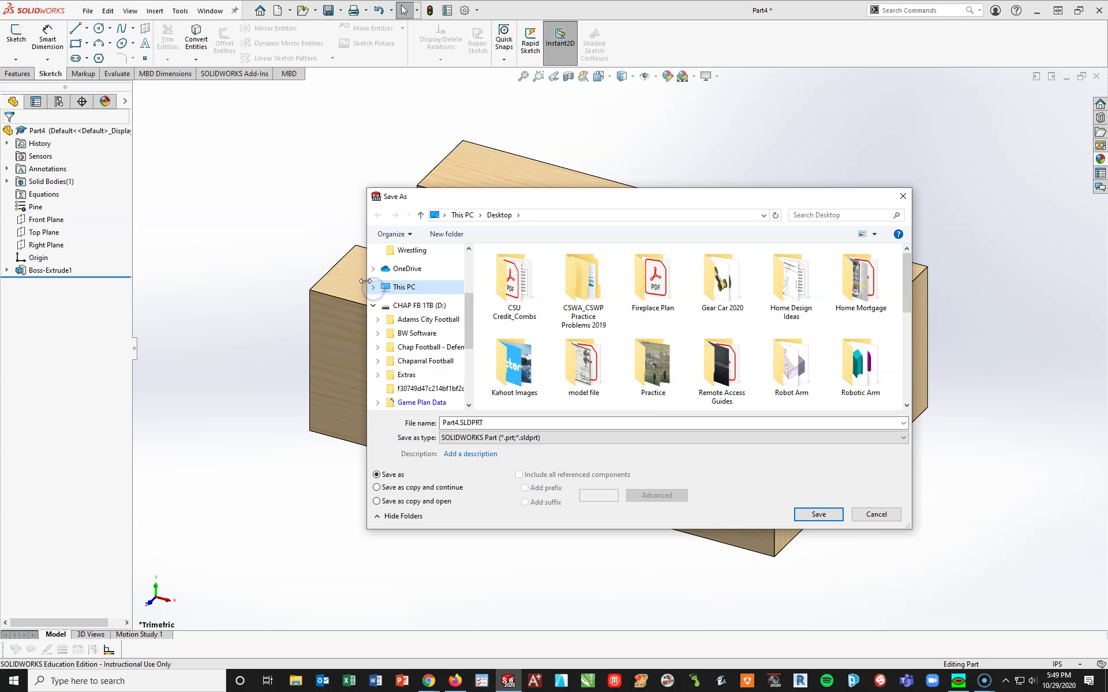
click(374, 306)
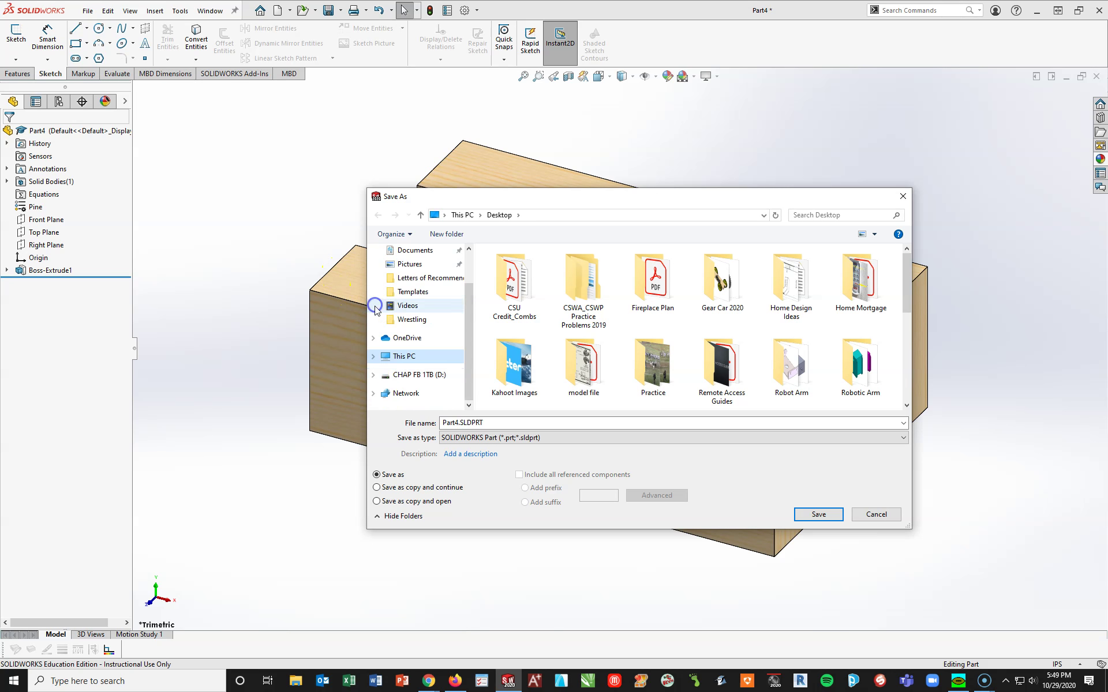
click(374, 358)
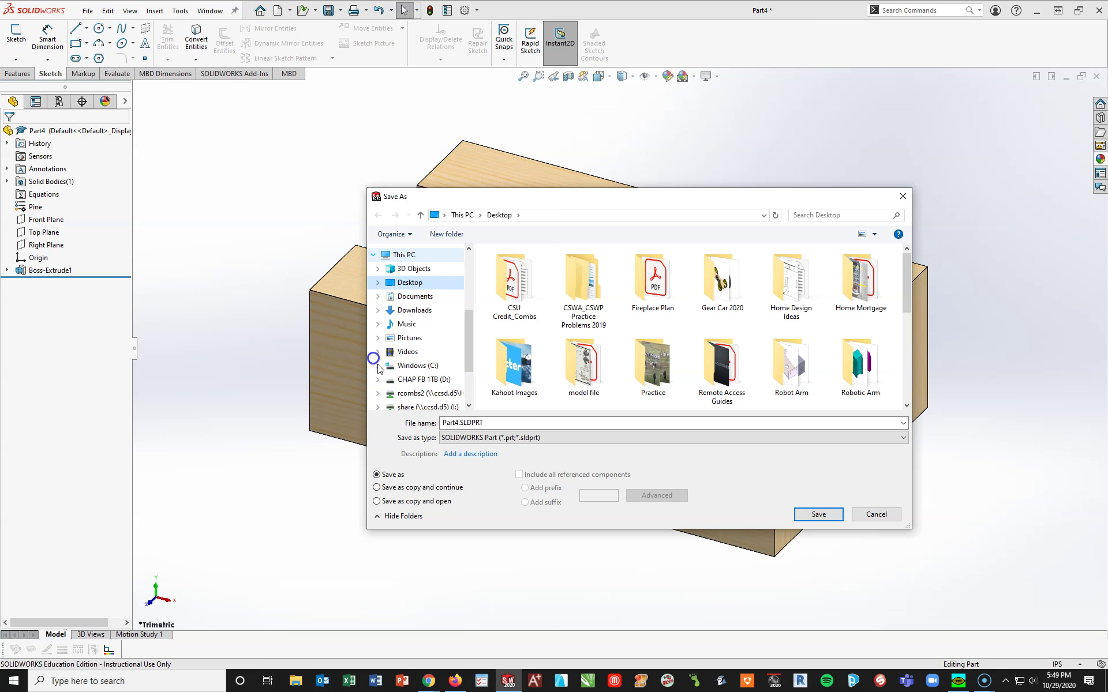
click(426, 396)
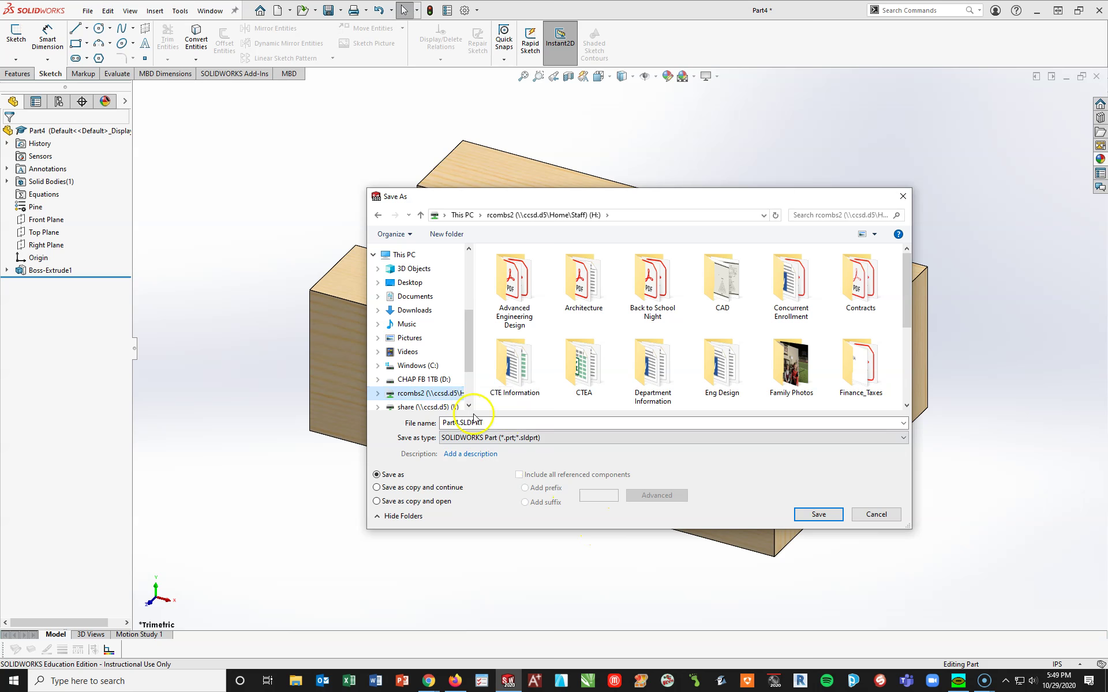
double_click(501, 425)
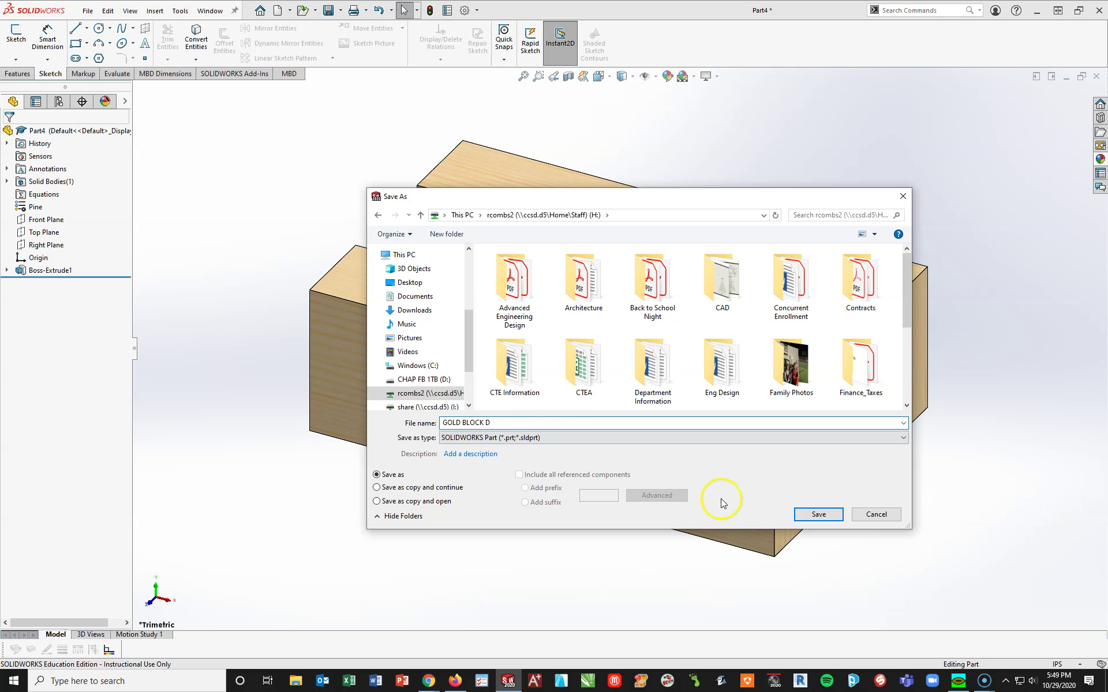
click(855, 521)
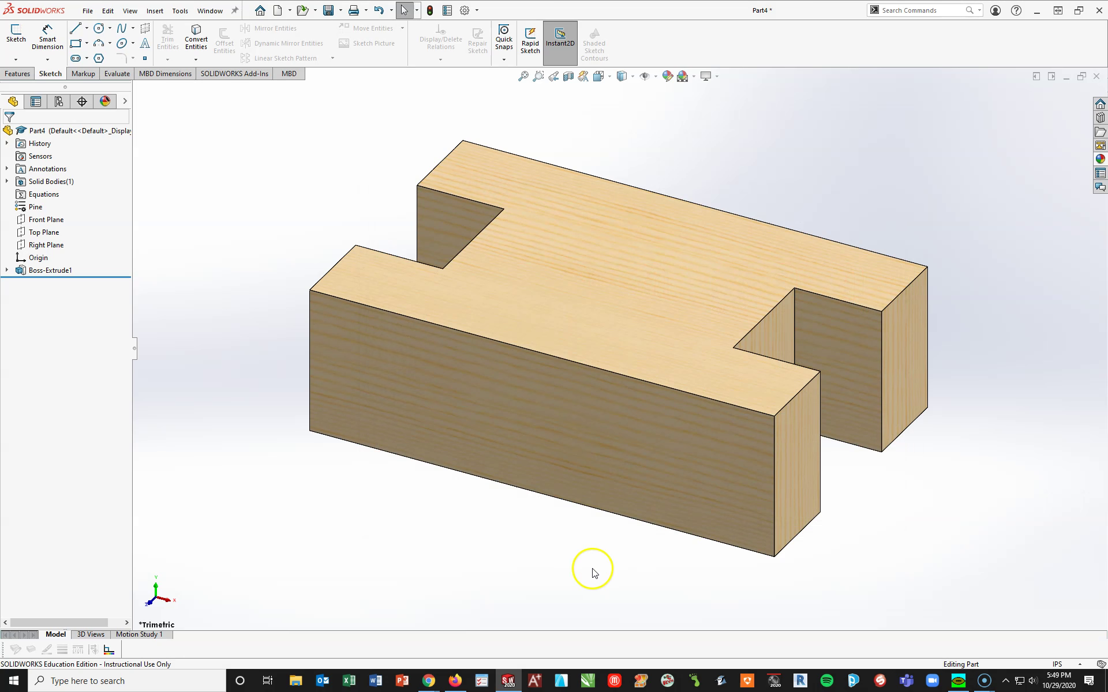